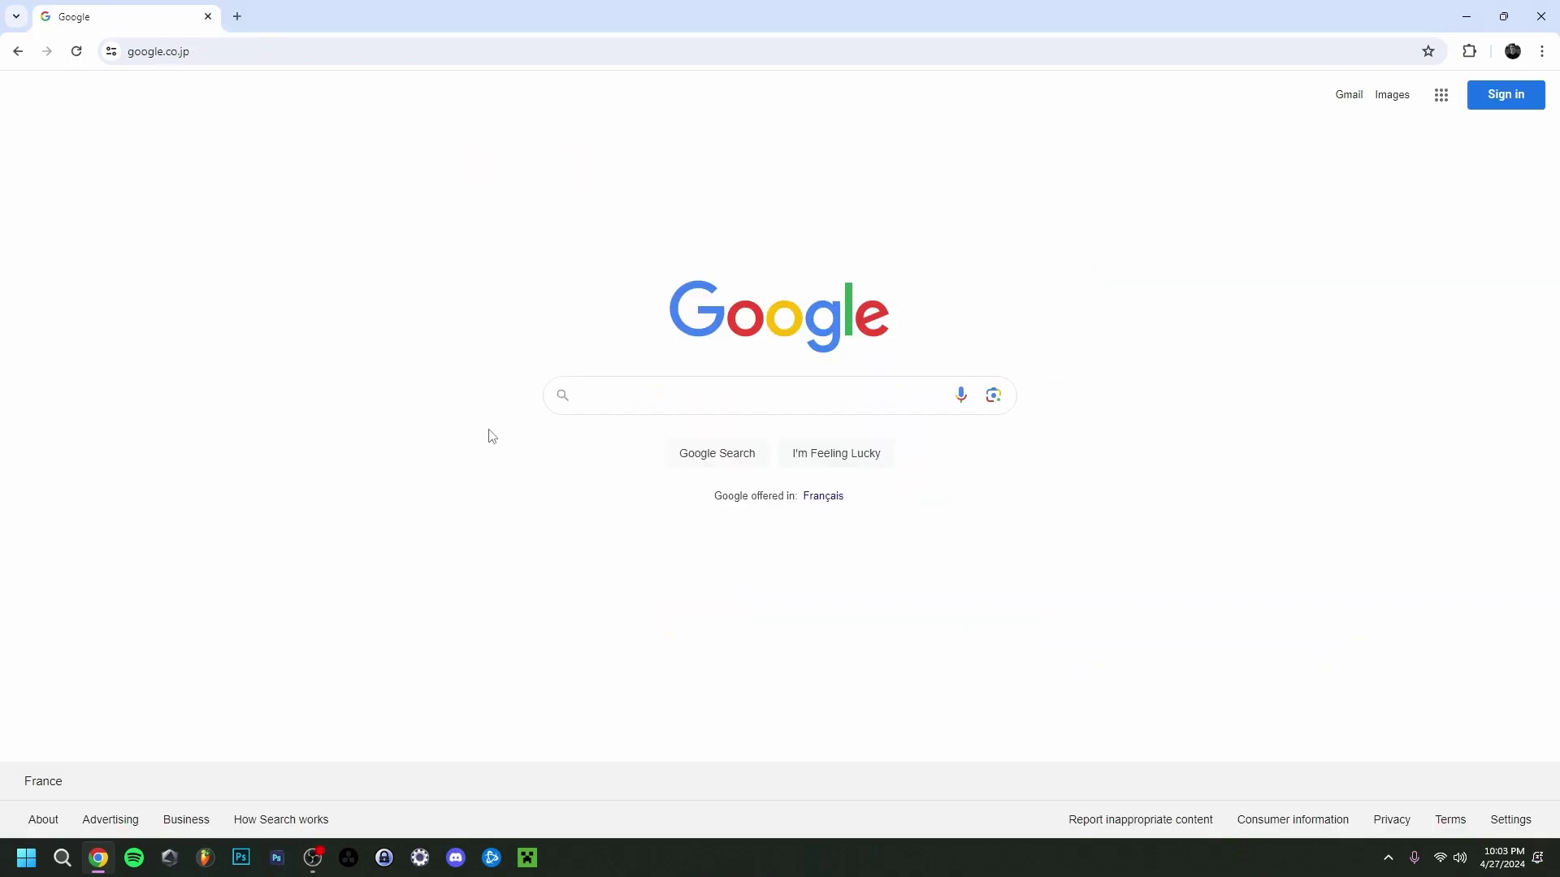
- Search Google for 'pricedown font' and open the dafont.com Pricedown page
{"action": "type", "text": "pricedown font"}
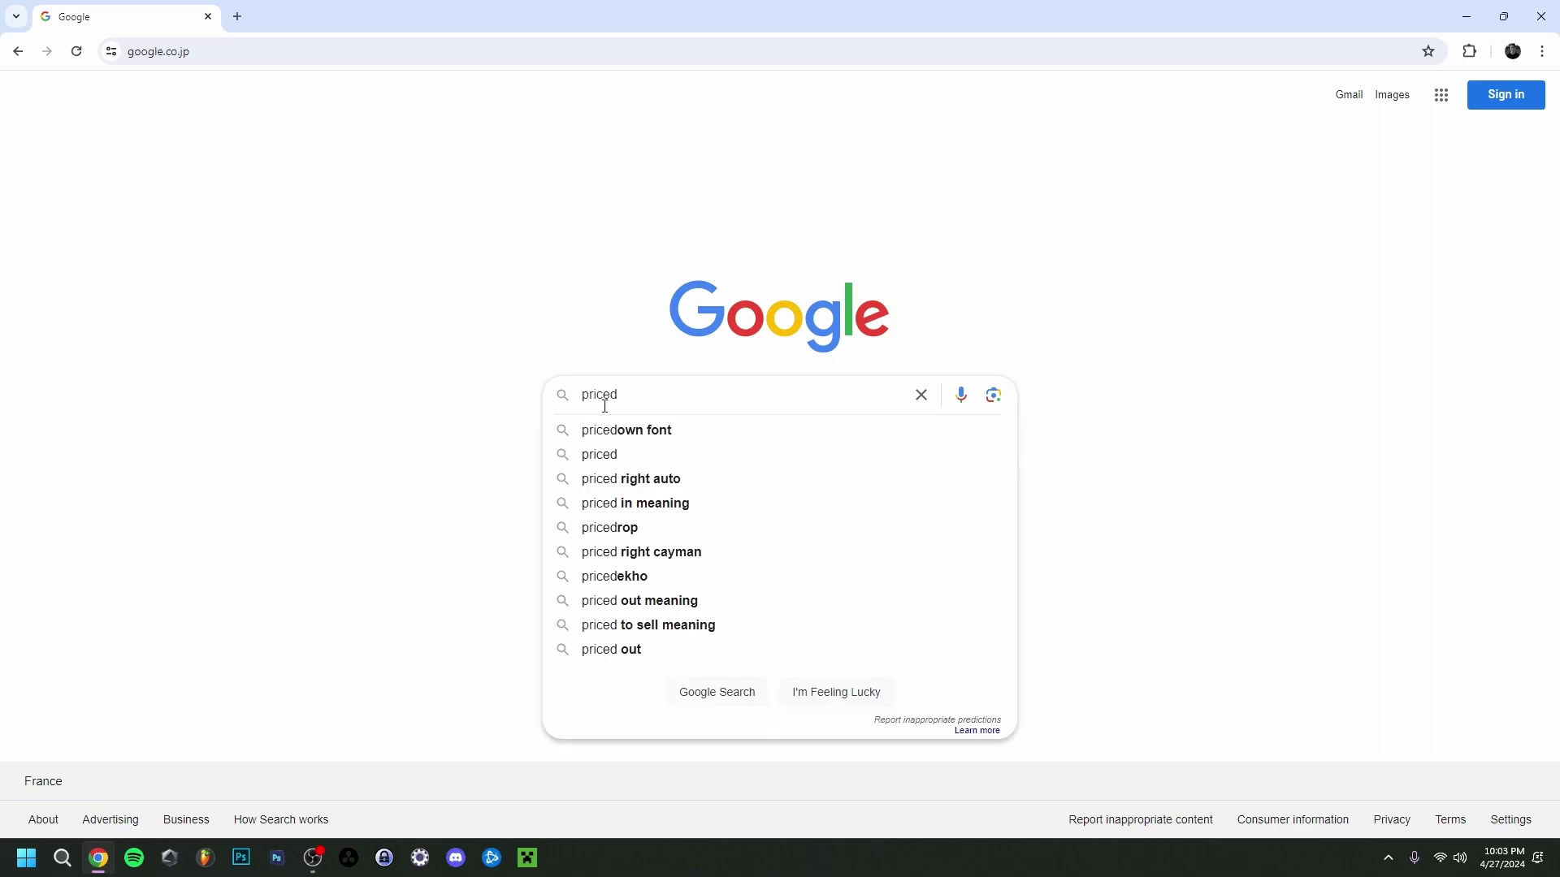
{"action": "key", "text": "Return"}
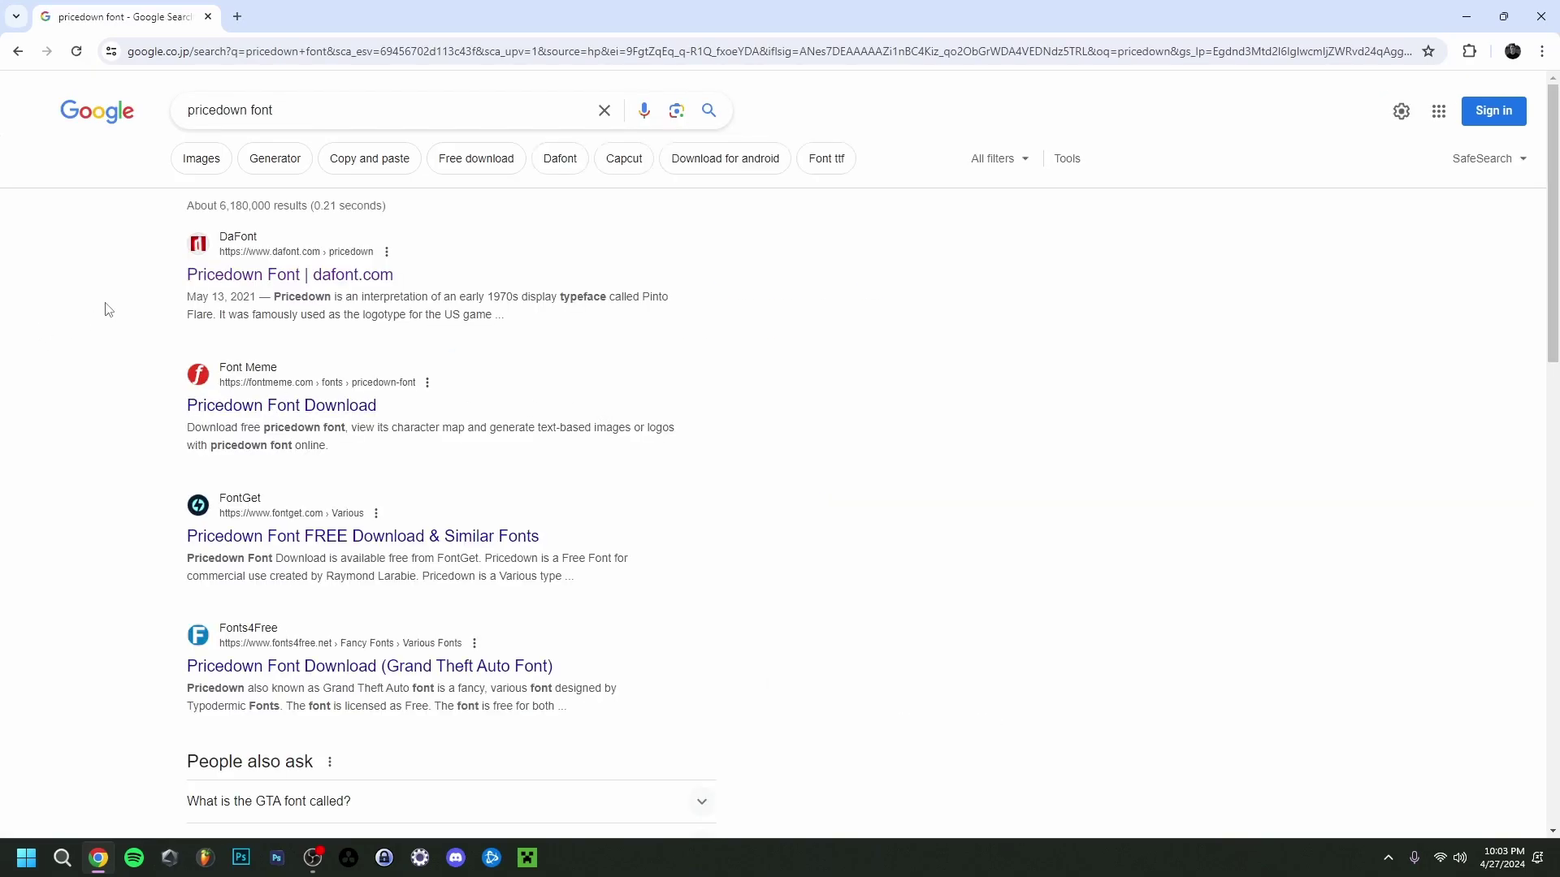
{"action": "left_click", "coordinate": [251, 284]}
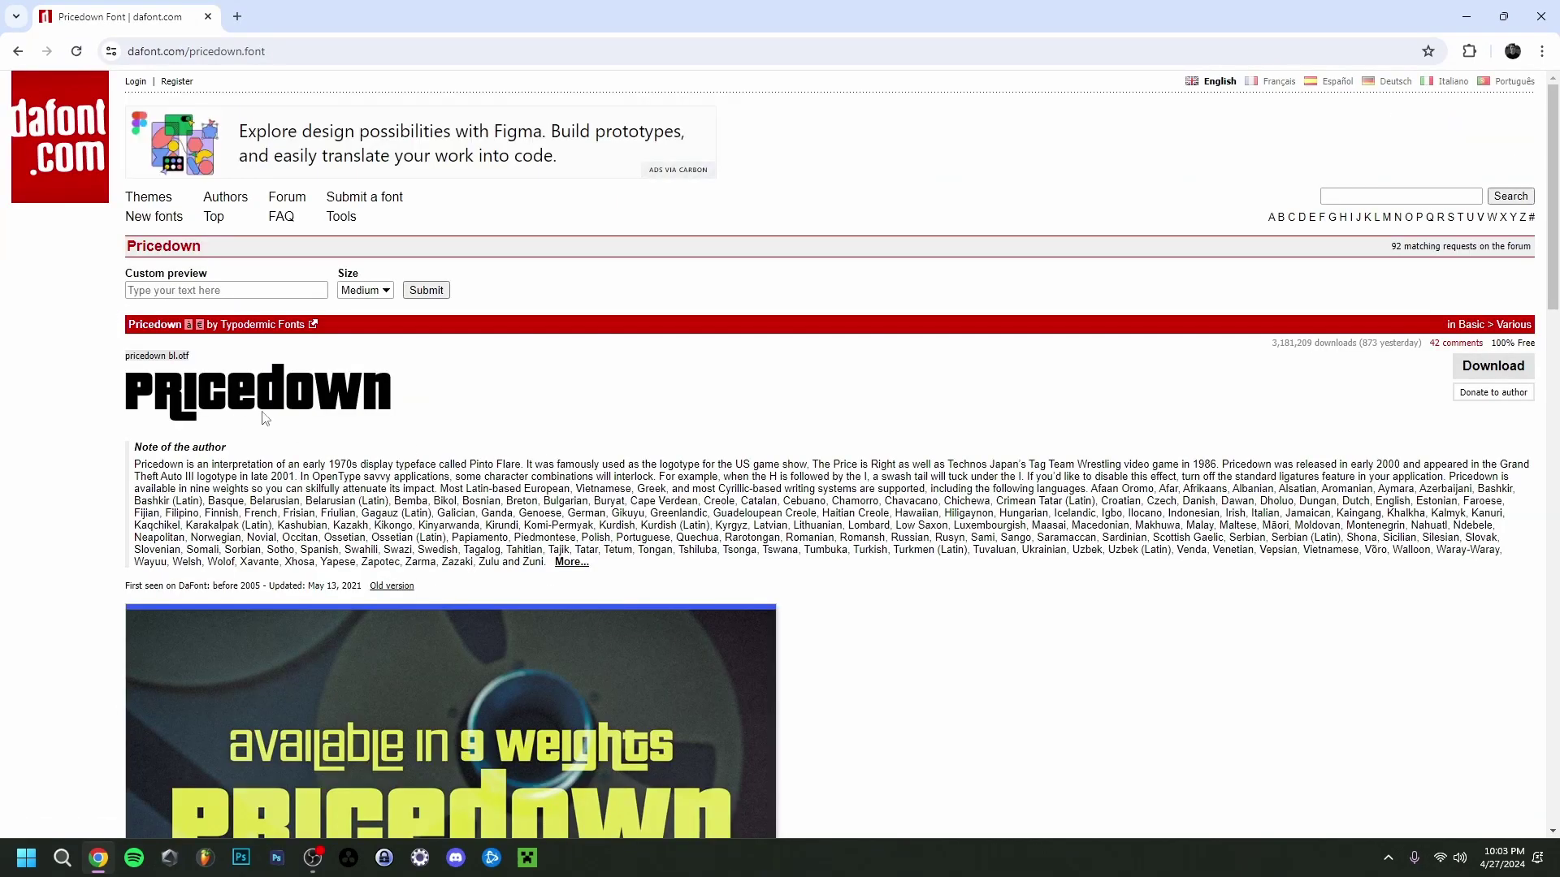
- Download the Pricedown font as pricedown.zip (186 KB)
{"action": "scroll", "coordinate": [511, 502], "scroll_direction": "down", "scroll_amount": 4}
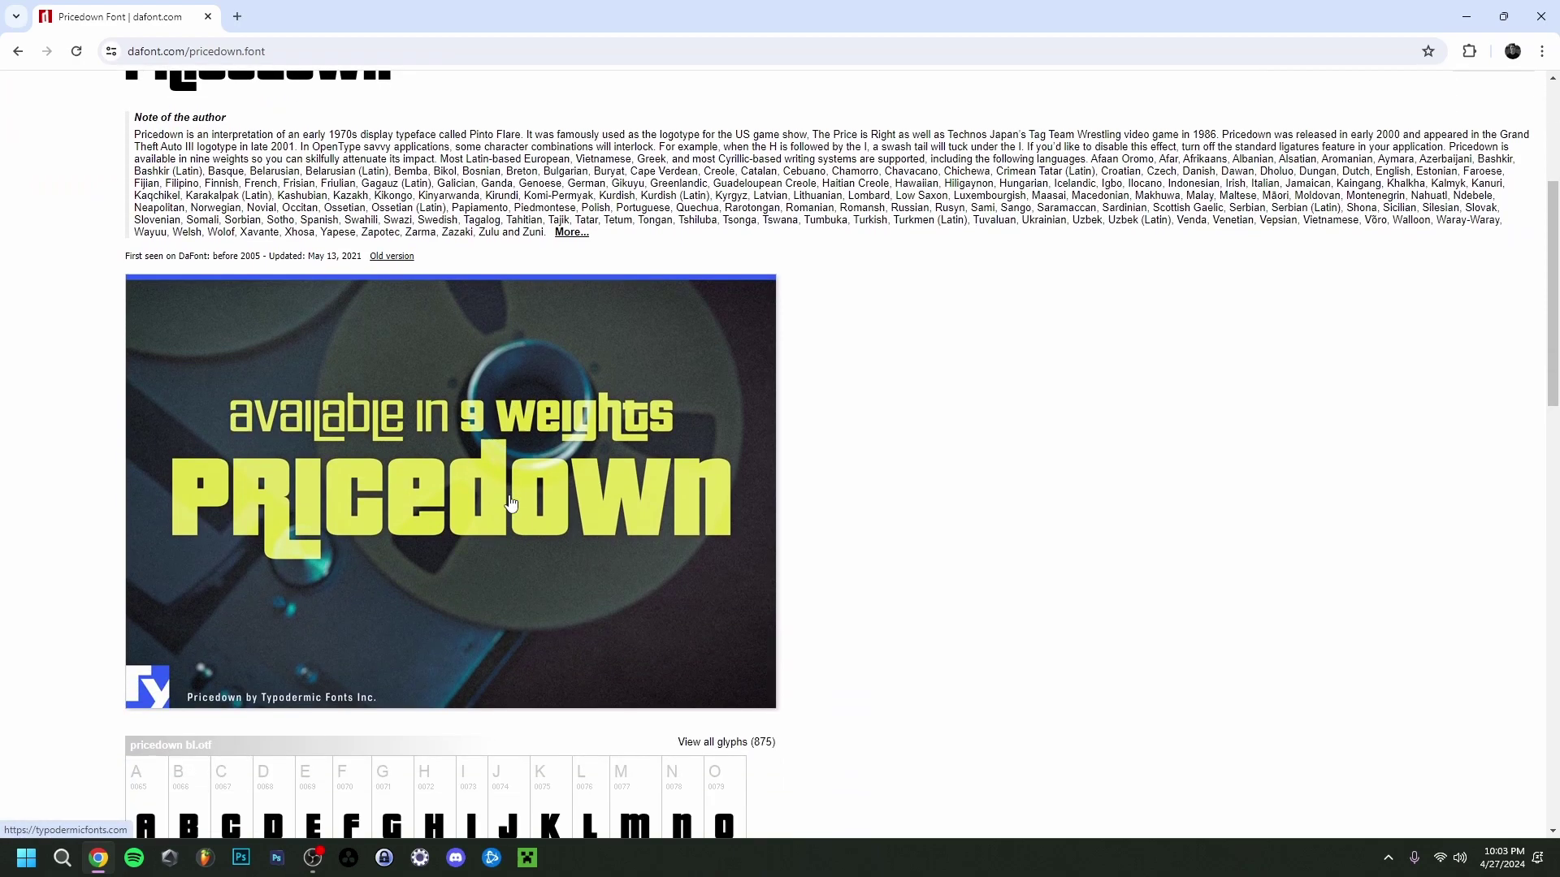
{"action": "scroll", "coordinate": [510, 502], "scroll_direction": "down", "scroll_amount": 3}
{"action": "scroll", "coordinate": [511, 502], "scroll_direction": "up", "scroll_amount": 7}
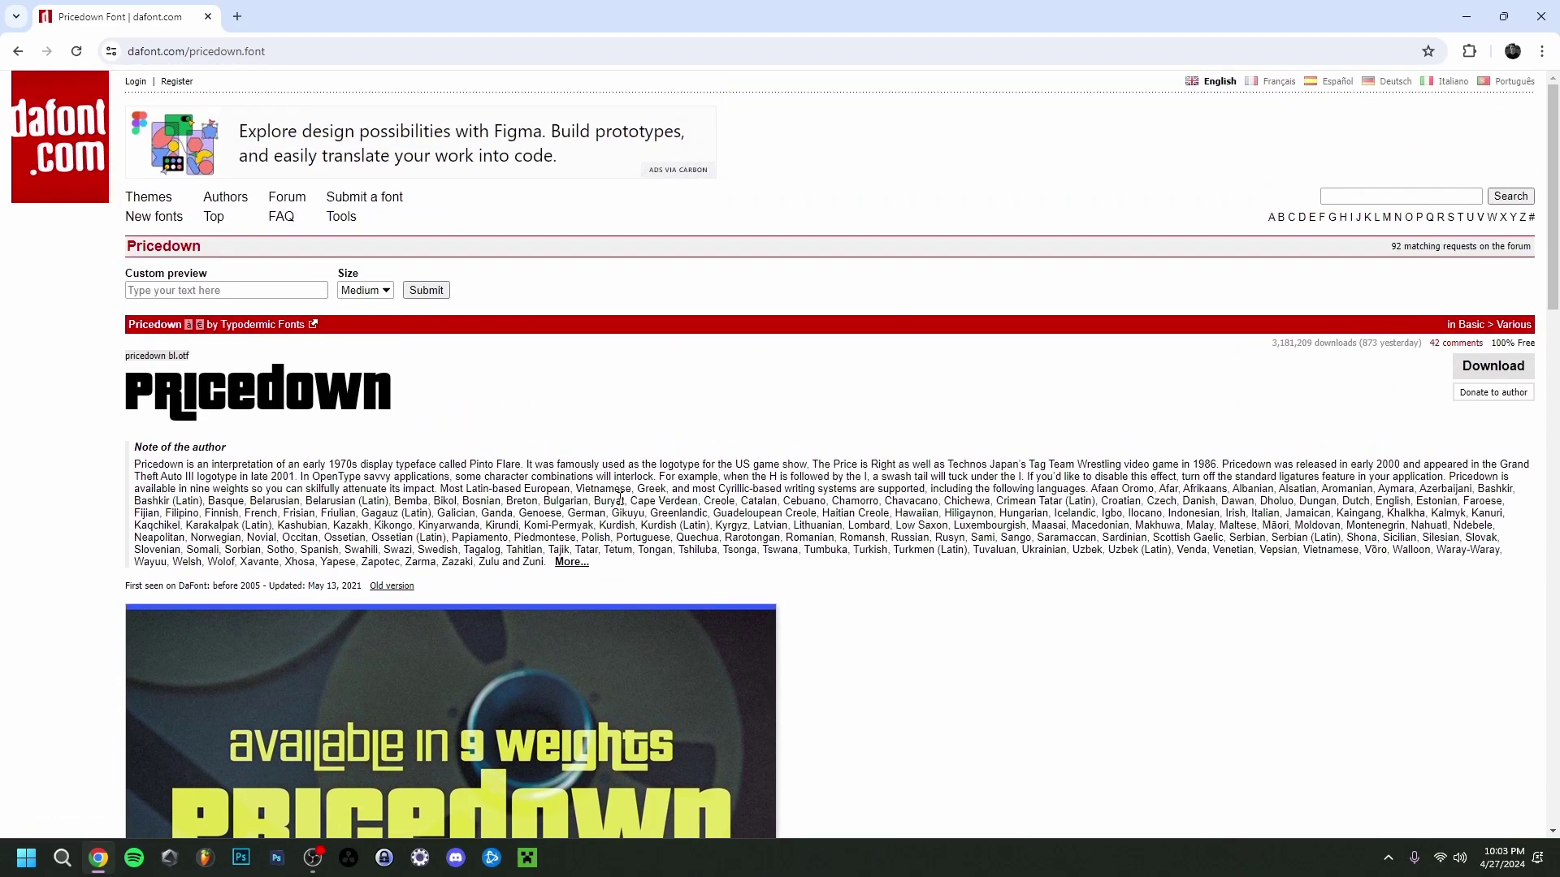
{"action": "left_click", "coordinate": [1493, 367]}
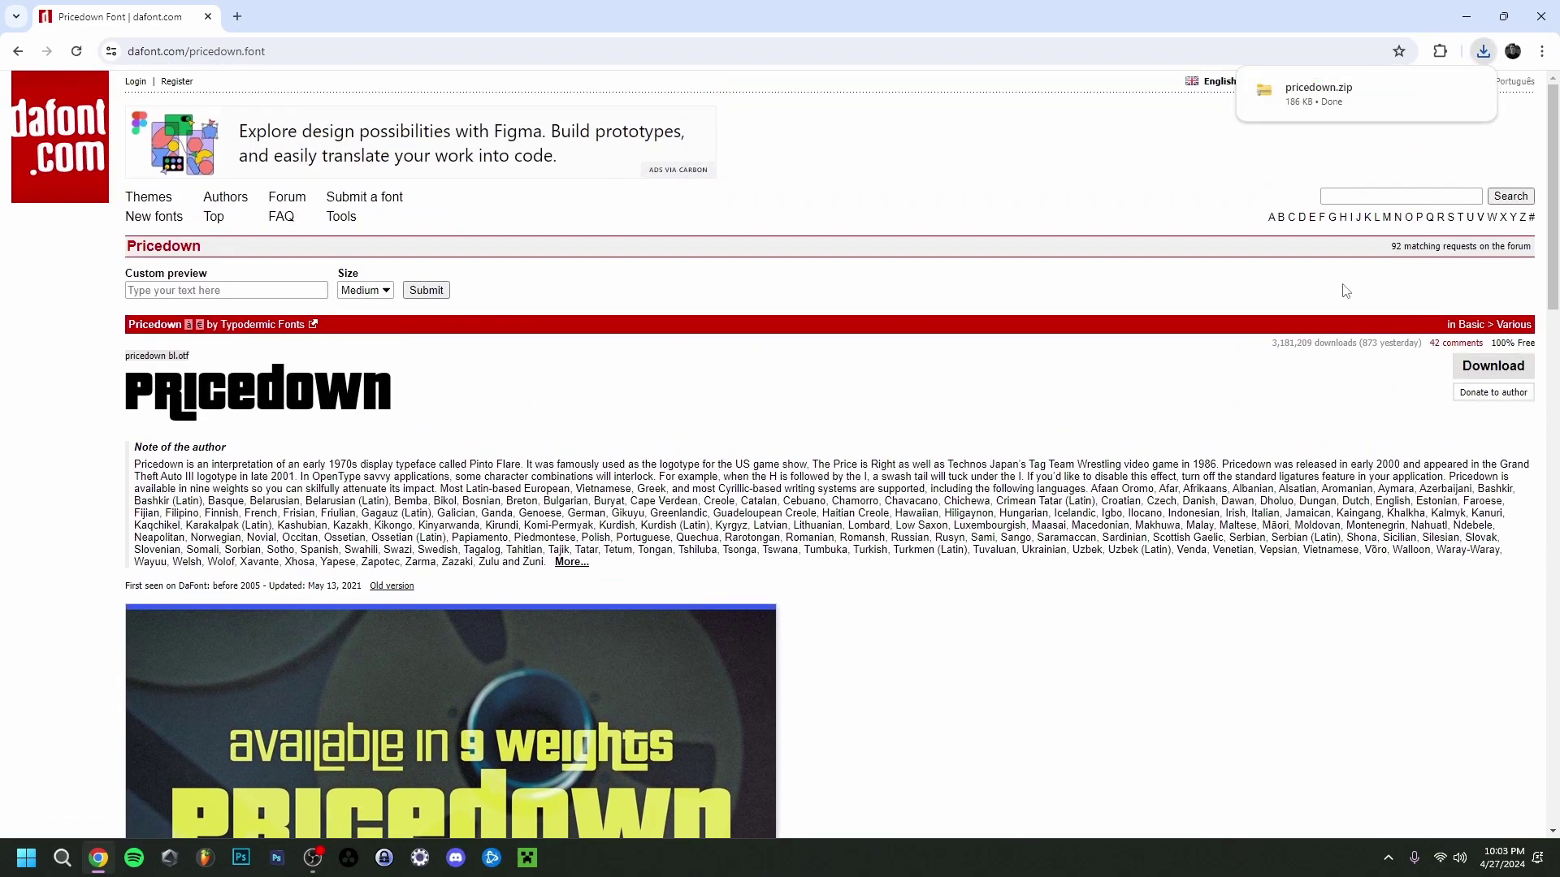
{"action": "mouse_move", "coordinate": [1425, 104]}
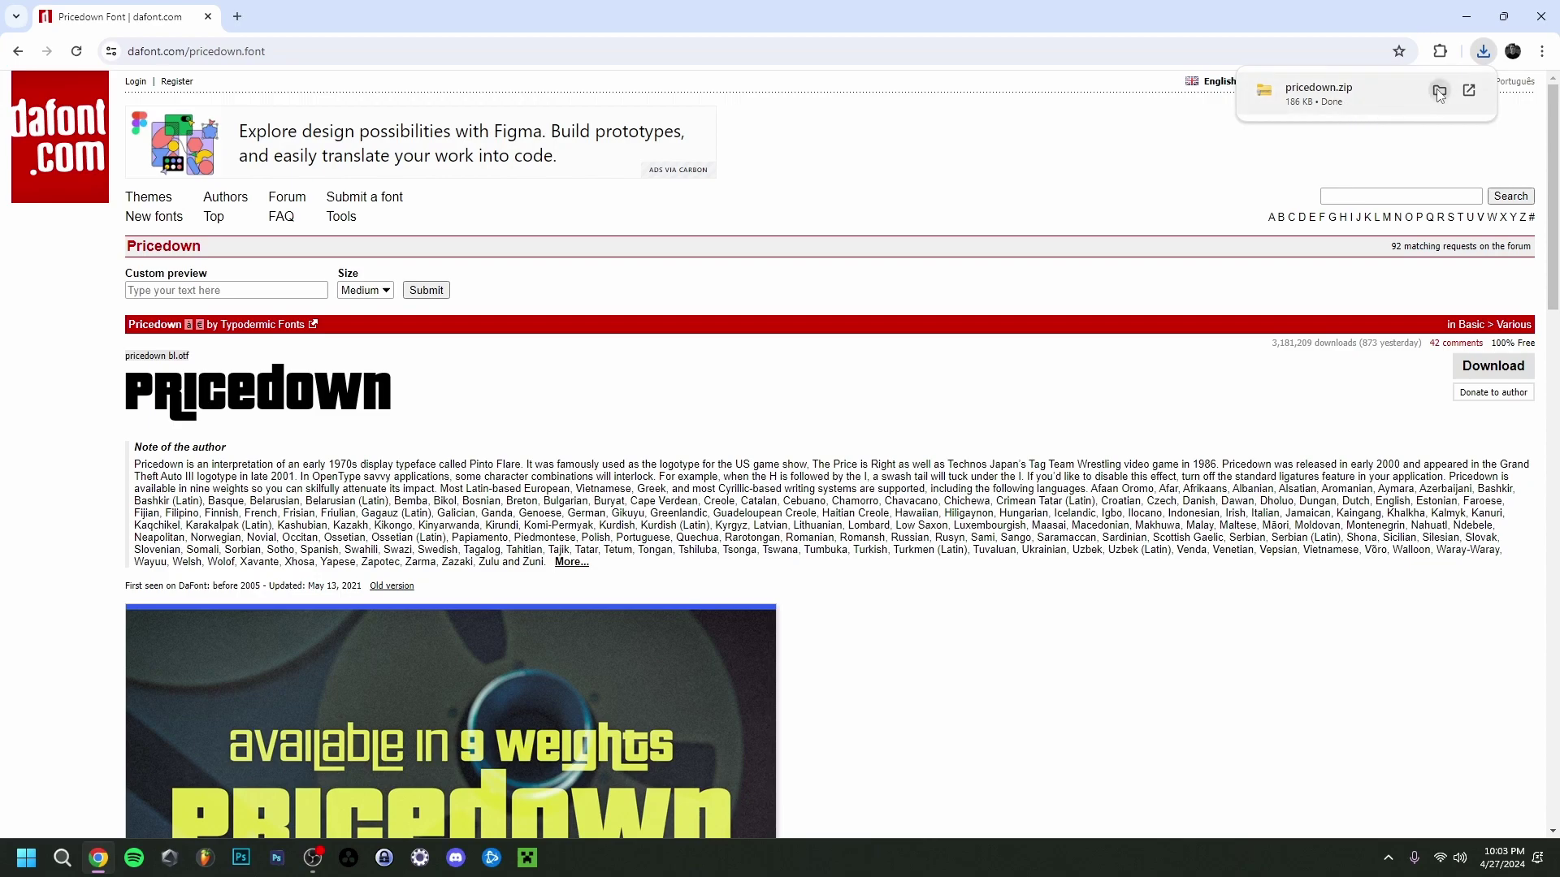
- Install the pricedown bl font from pricedown.zip, then close the font preview and File Explorer
{"action": "left_click", "coordinate": [1439, 91]}
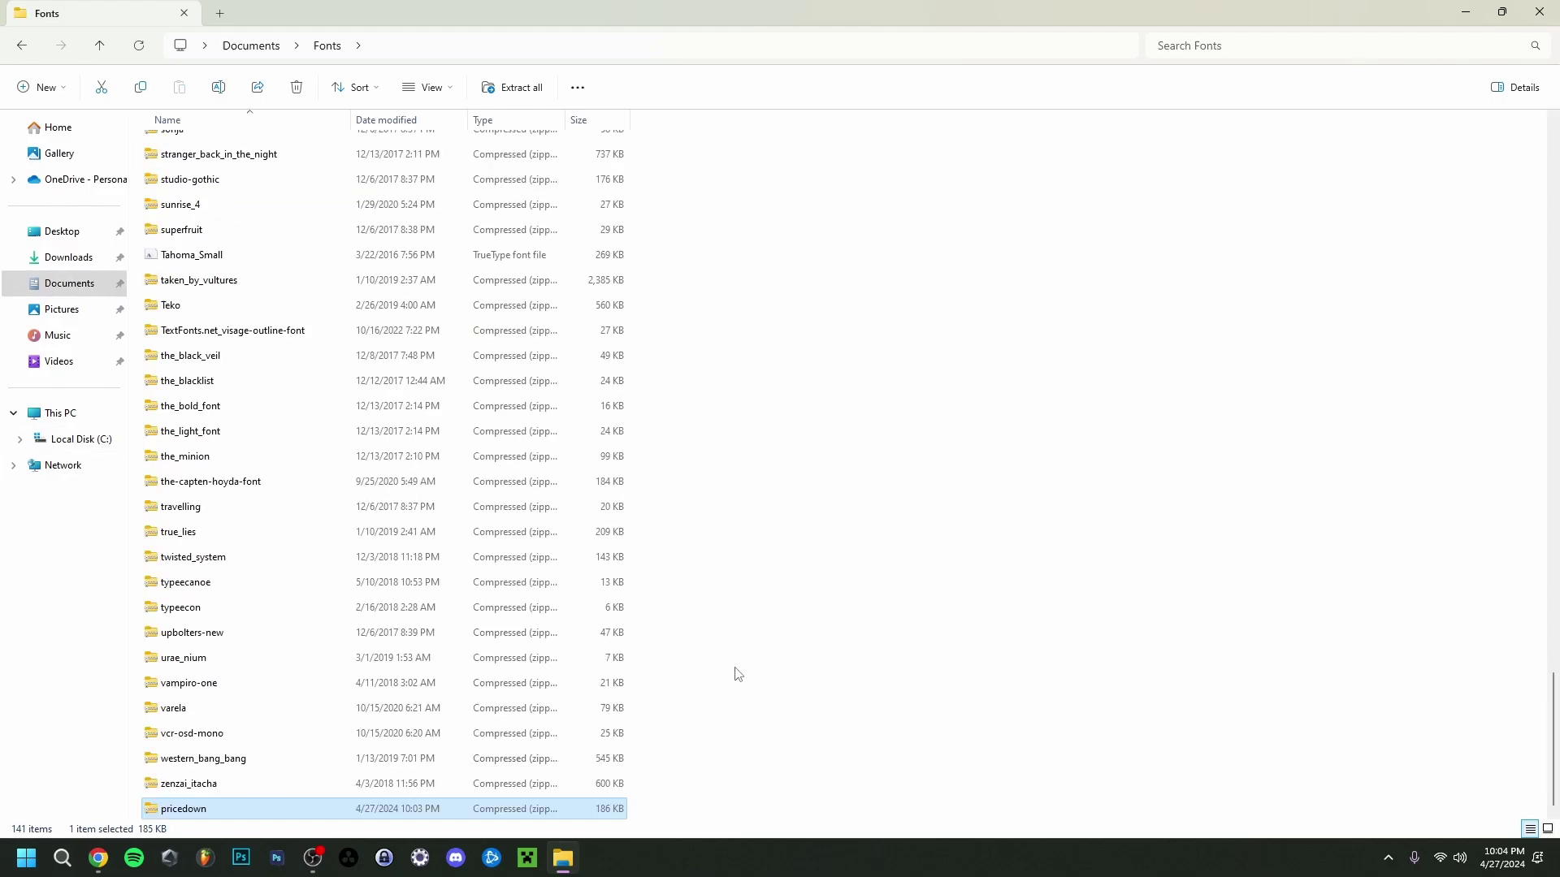
{"action": "double_click", "coordinate": [231, 812]}
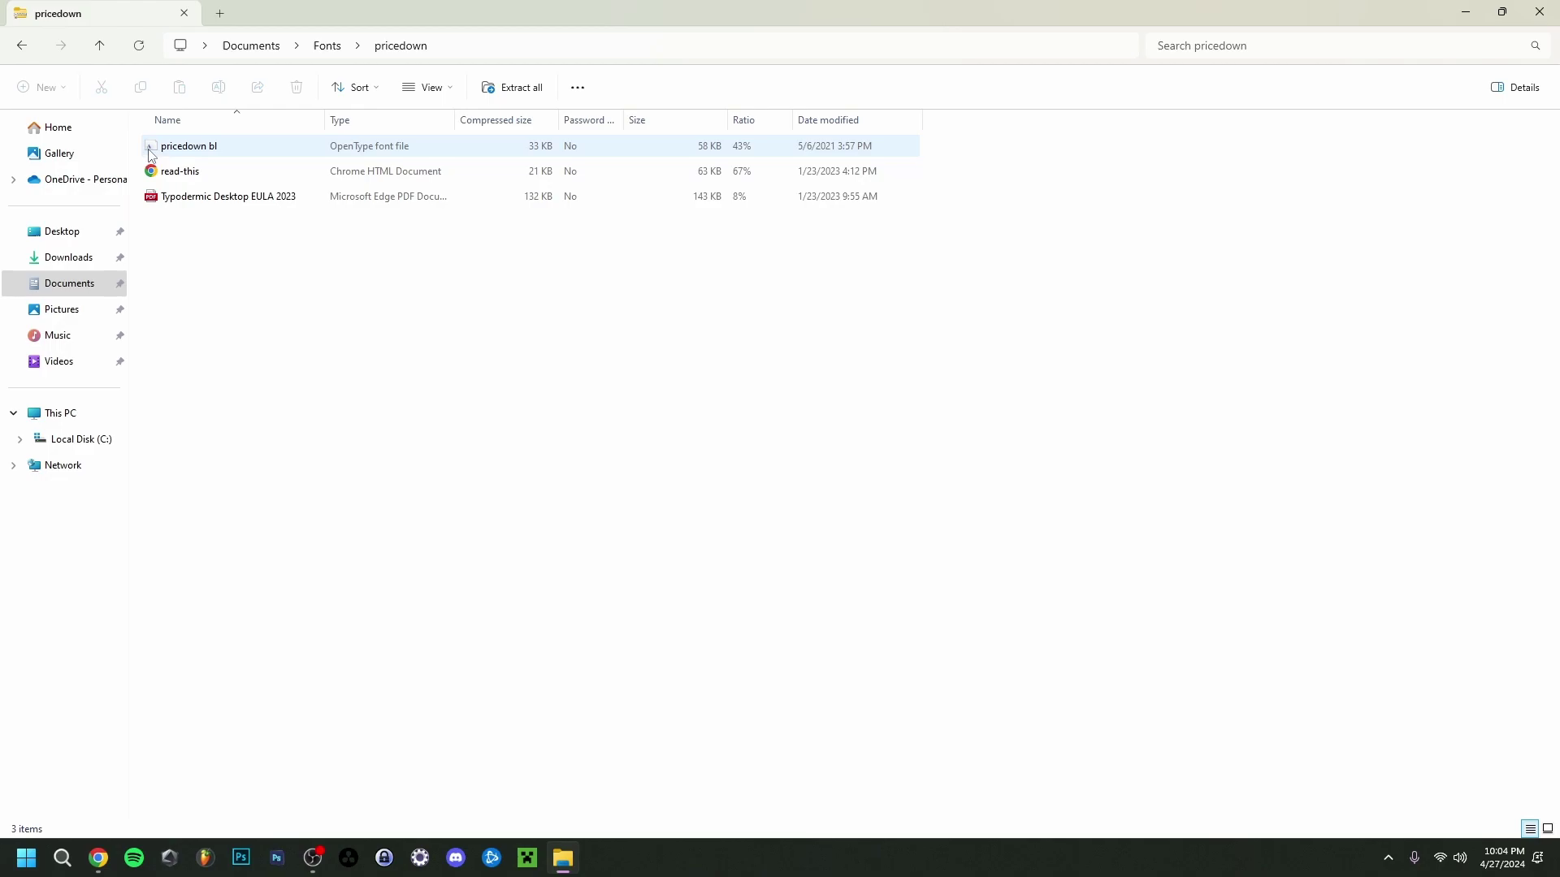
{"action": "left_click", "coordinate": [204, 155]}
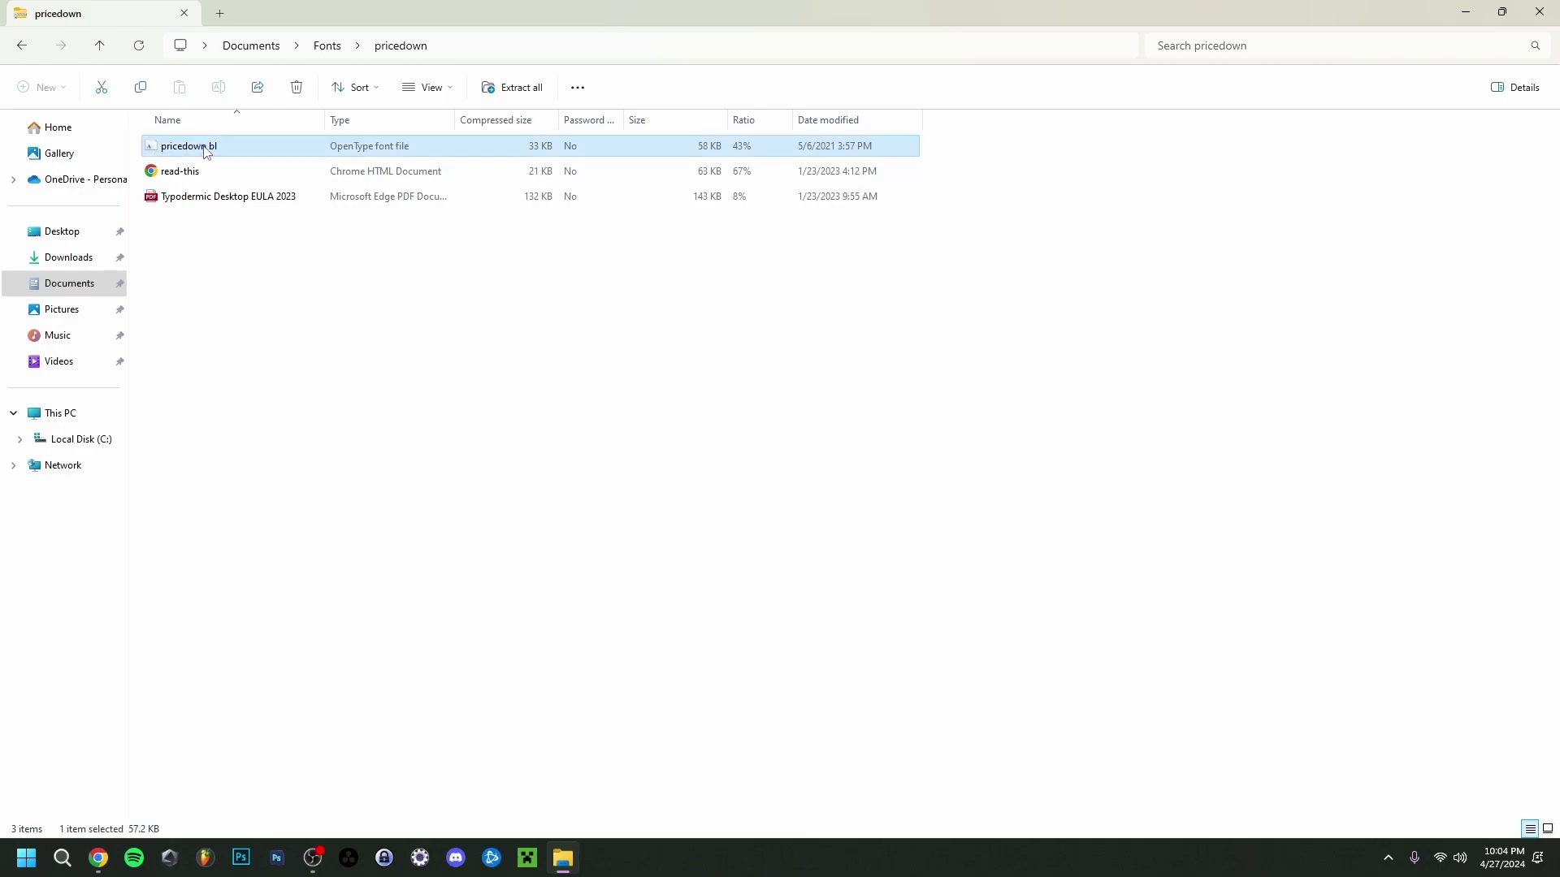
{"action": "double_click", "coordinate": [204, 155]}
{"action": "left_click", "coordinate": [301, 232]}
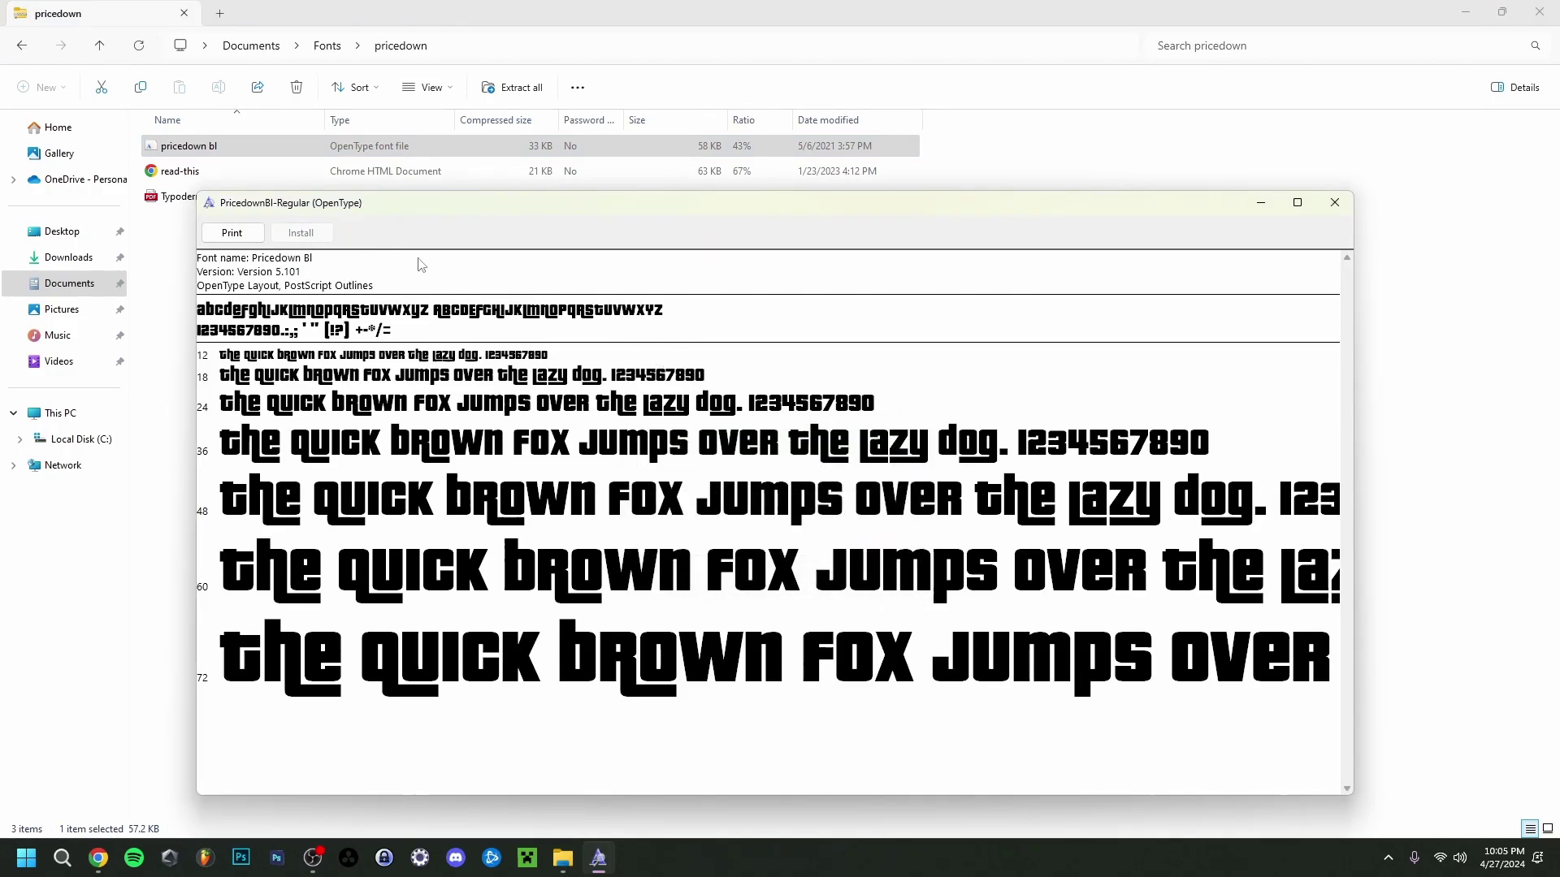
{"action": "left_click", "coordinate": [1335, 202]}
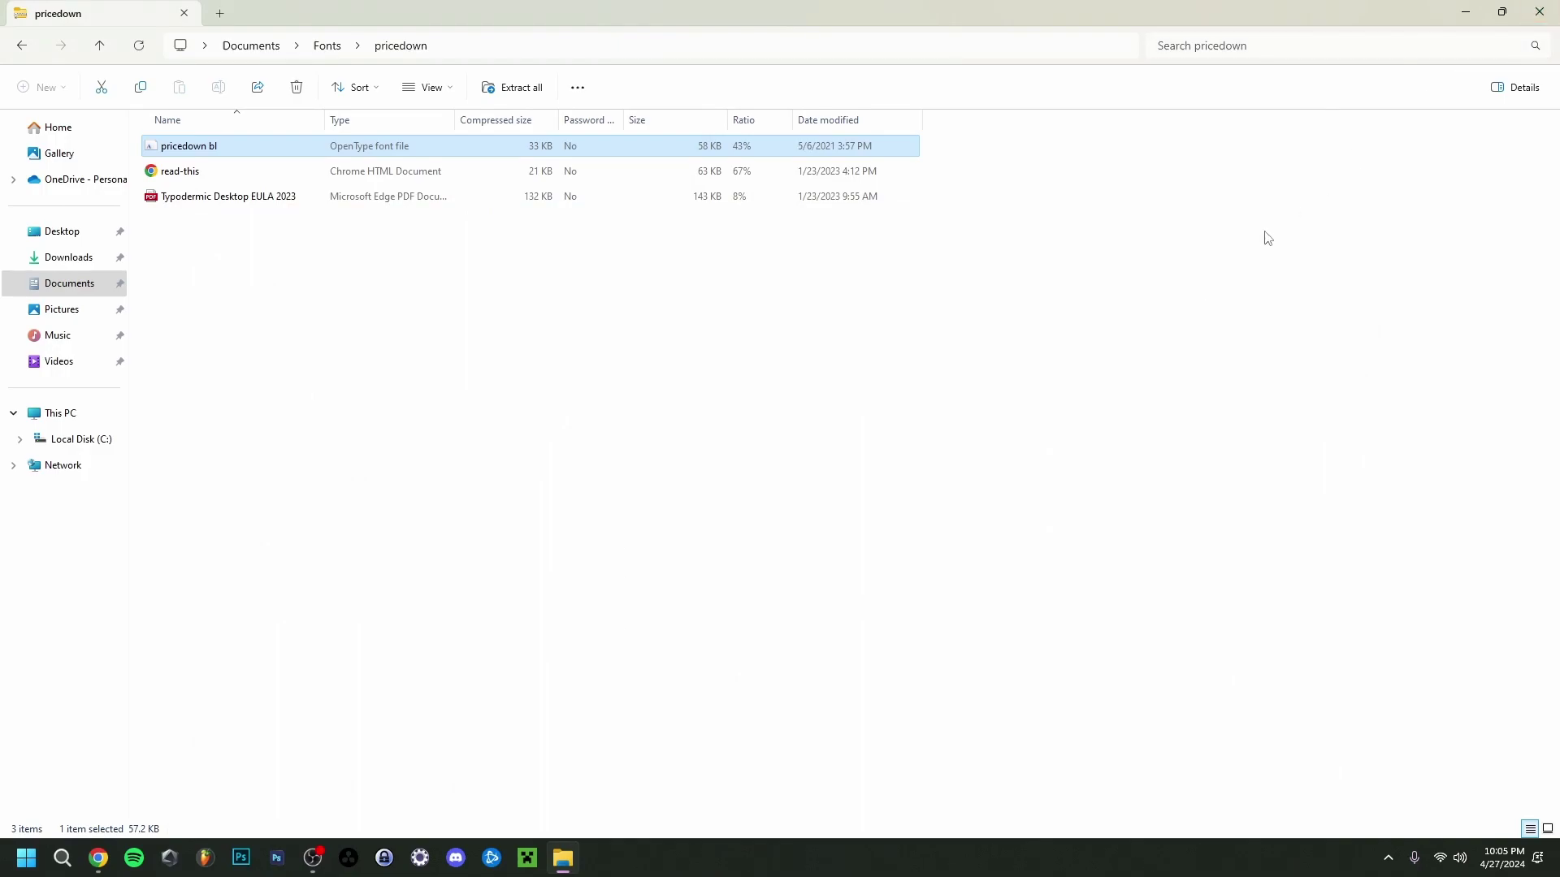
{"action": "key", "text": "alt+F4"}
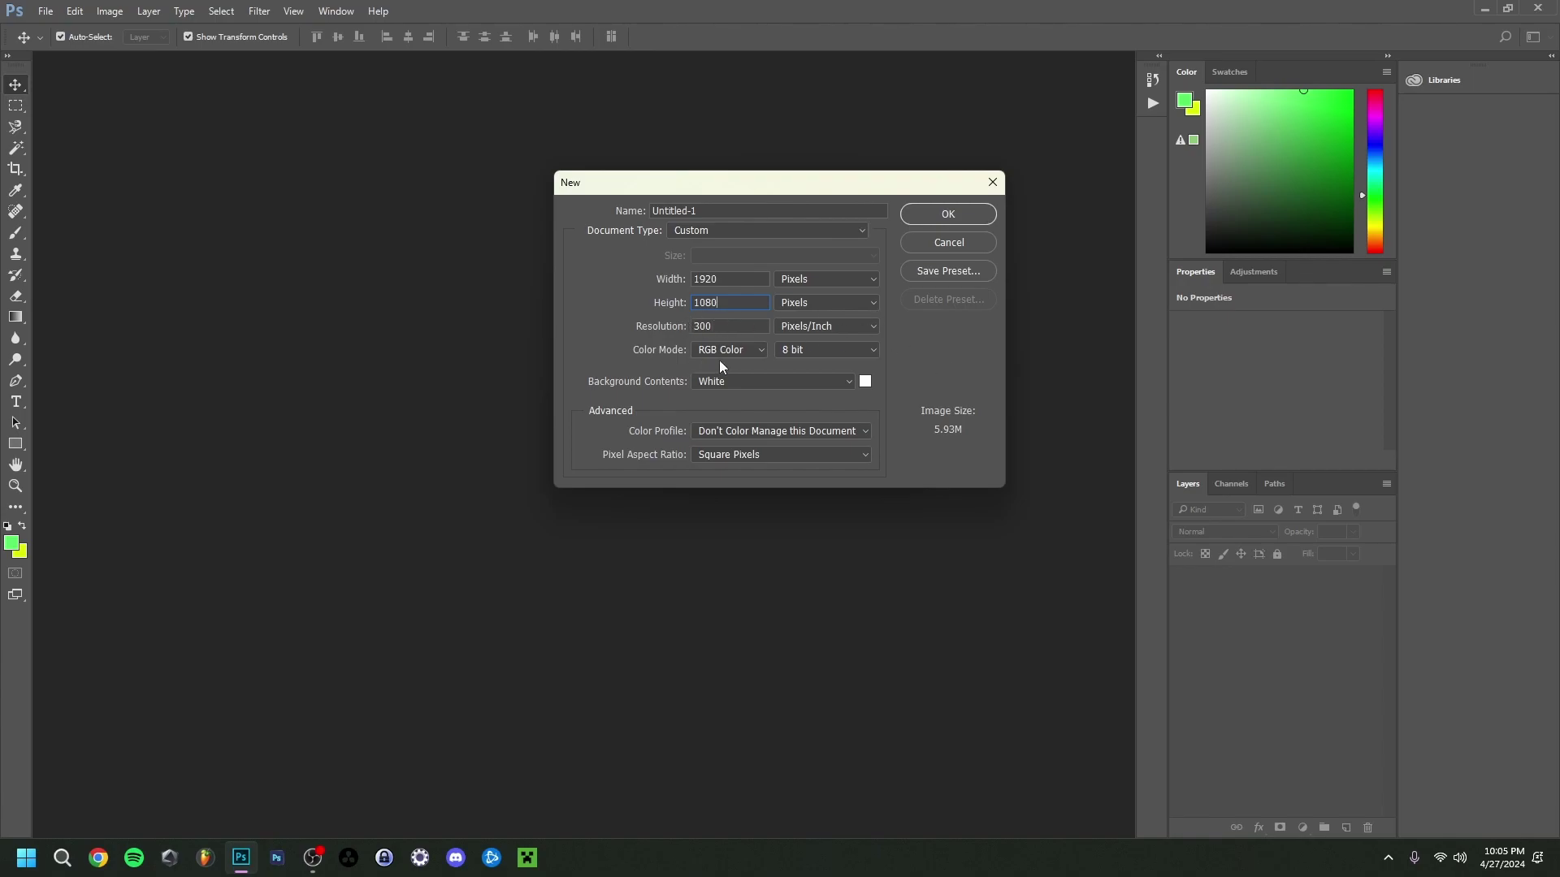
- Give the 1920×1080 px, 300 ppi new document a black #000000 background and create it
{"action": "left_click", "coordinate": [863, 381]}
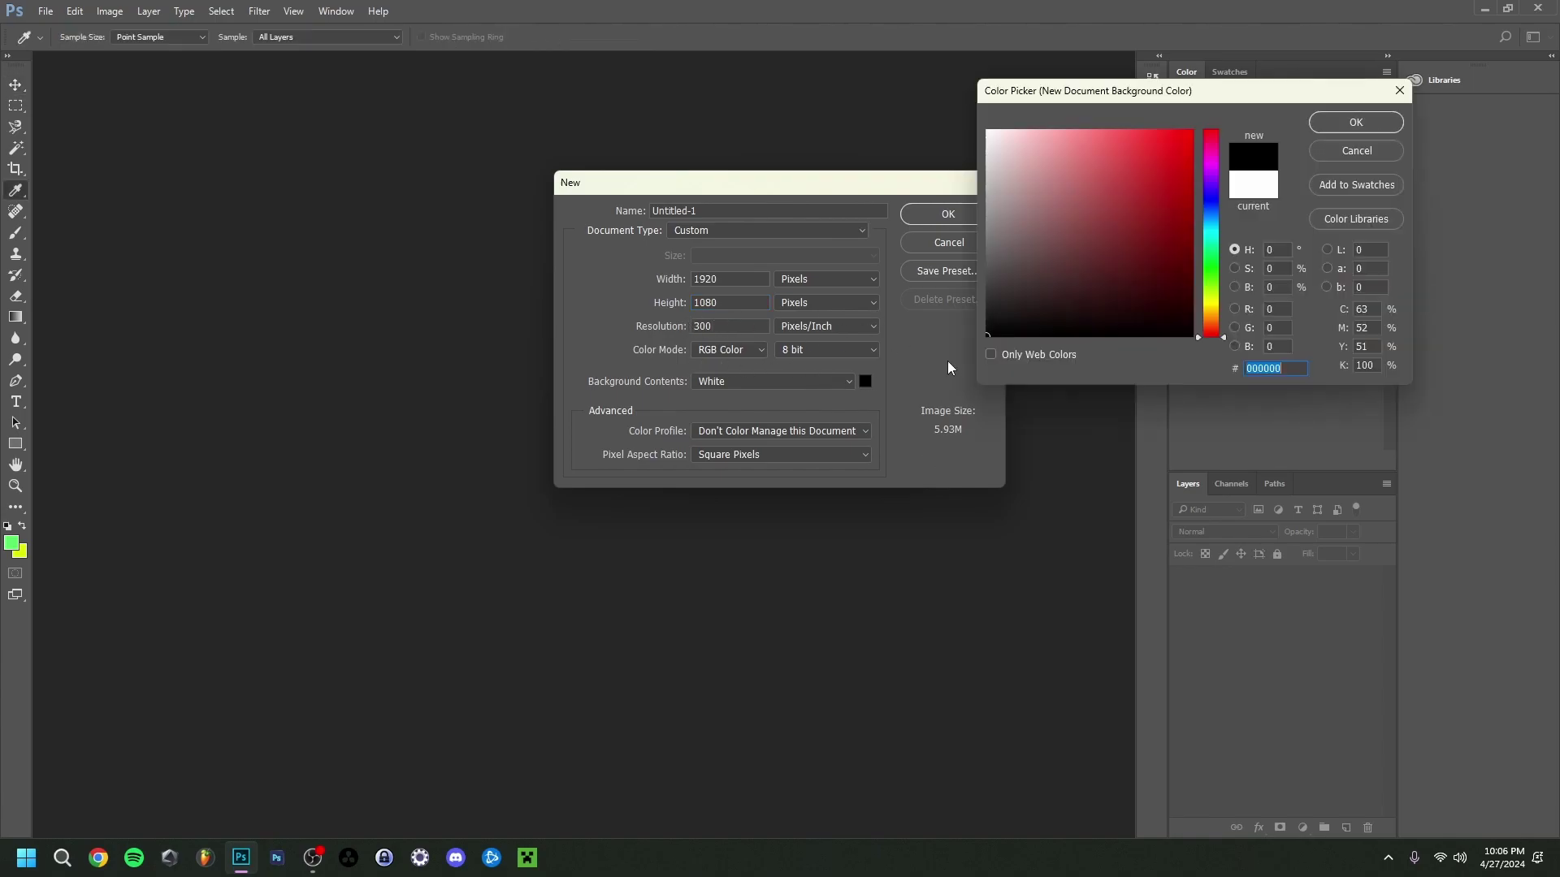
{"action": "left_click", "coordinate": [1331, 124]}
{"action": "left_click", "coordinate": [942, 218]}
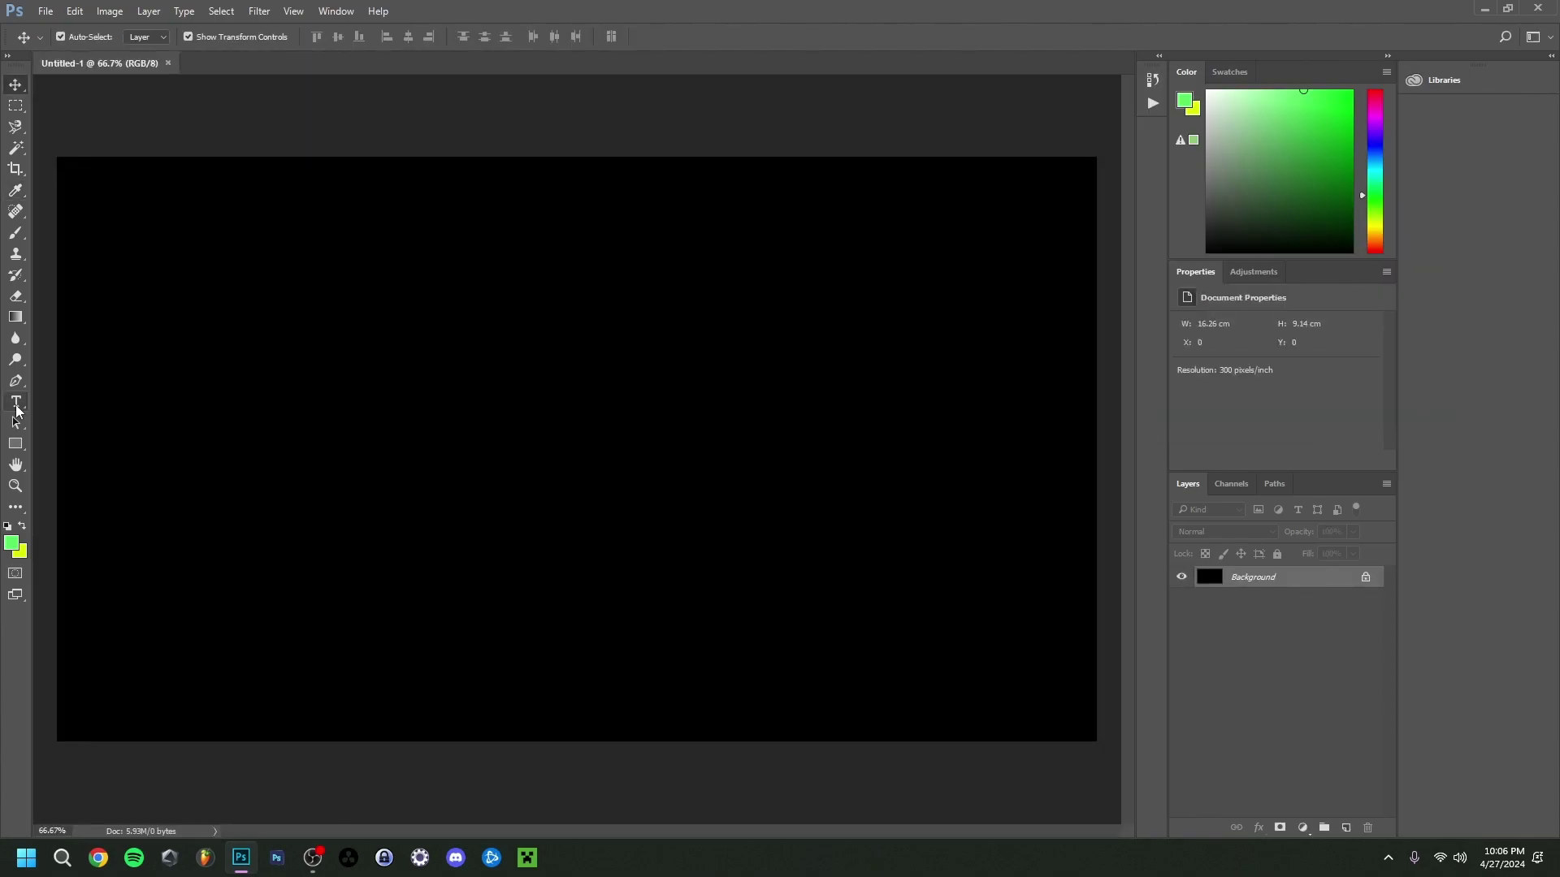
- Start a Pricedown text layer on the canvas at 50 pt
{"action": "left_click", "coordinate": [16, 404]}
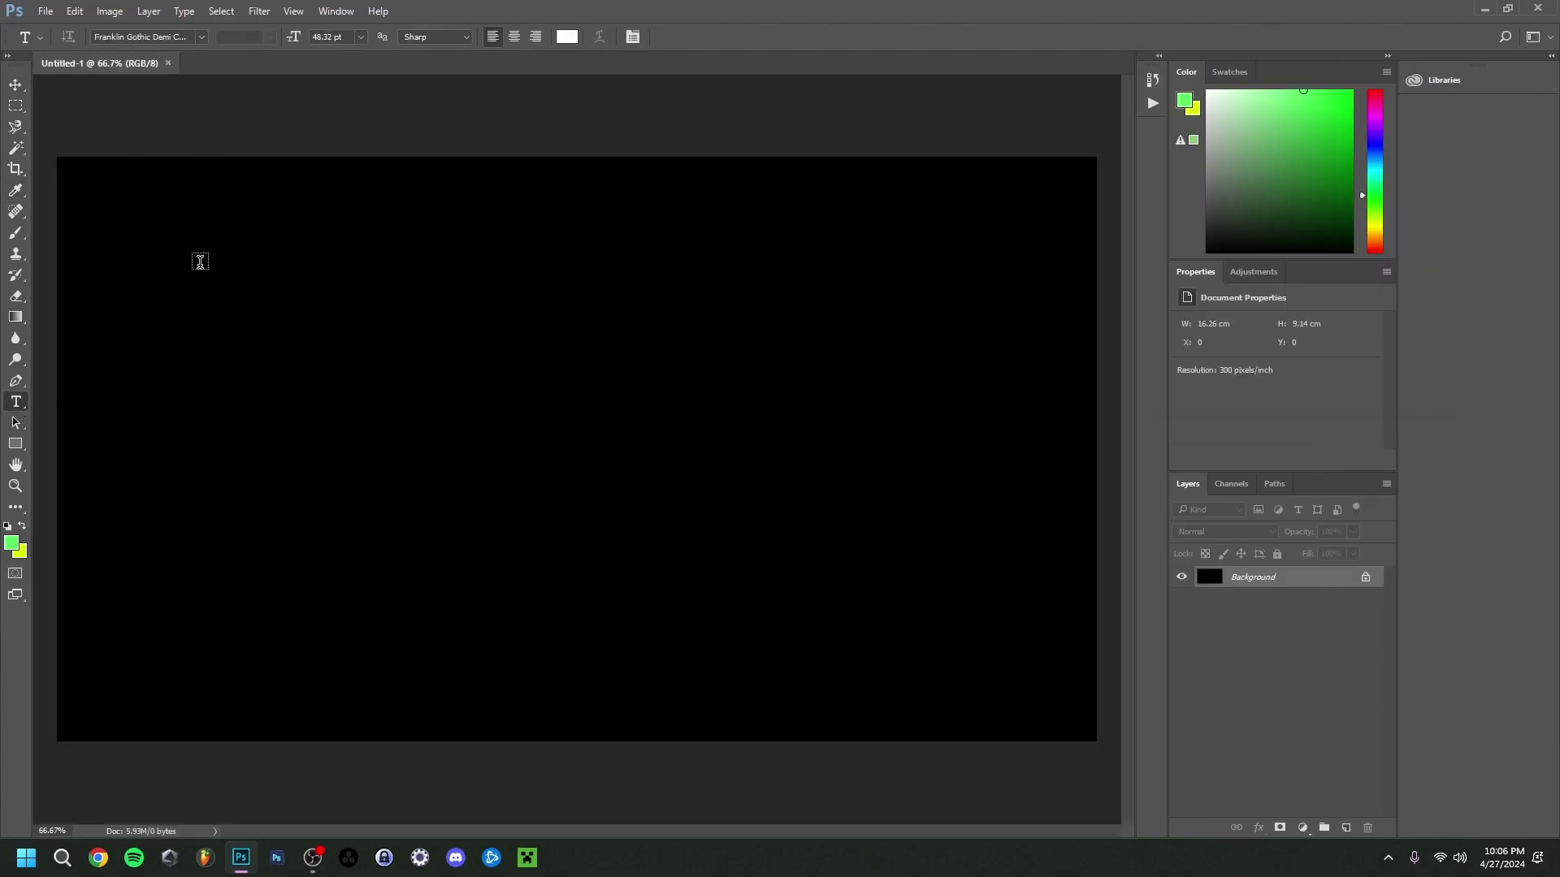
{"action": "left_click", "coordinate": [202, 37]}
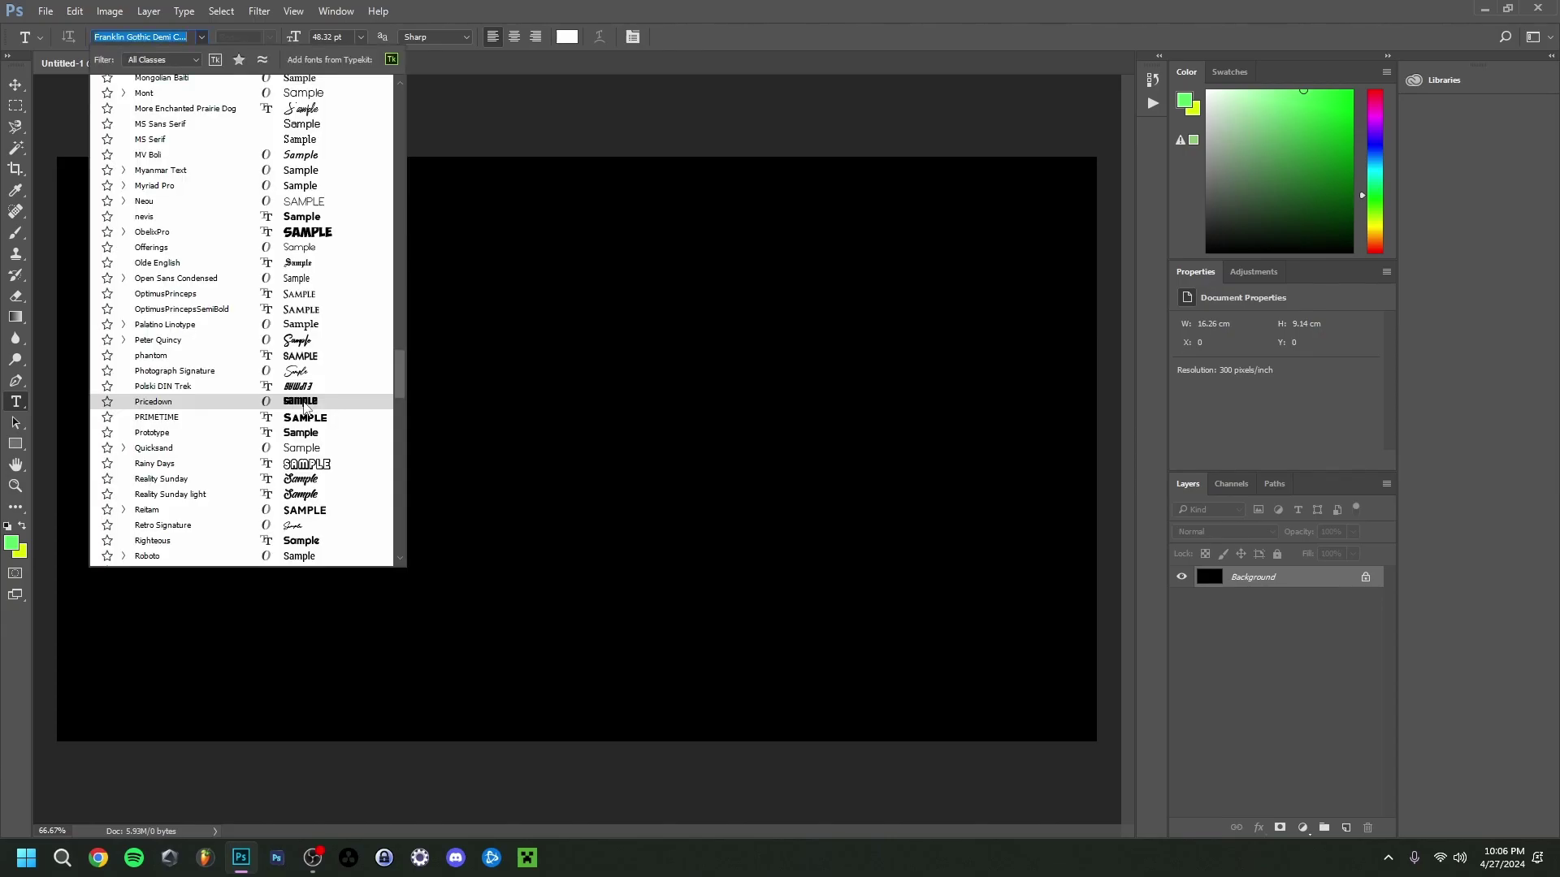
{"action": "left_click", "coordinate": [304, 404]}
{"action": "left_click", "coordinate": [338, 461]}
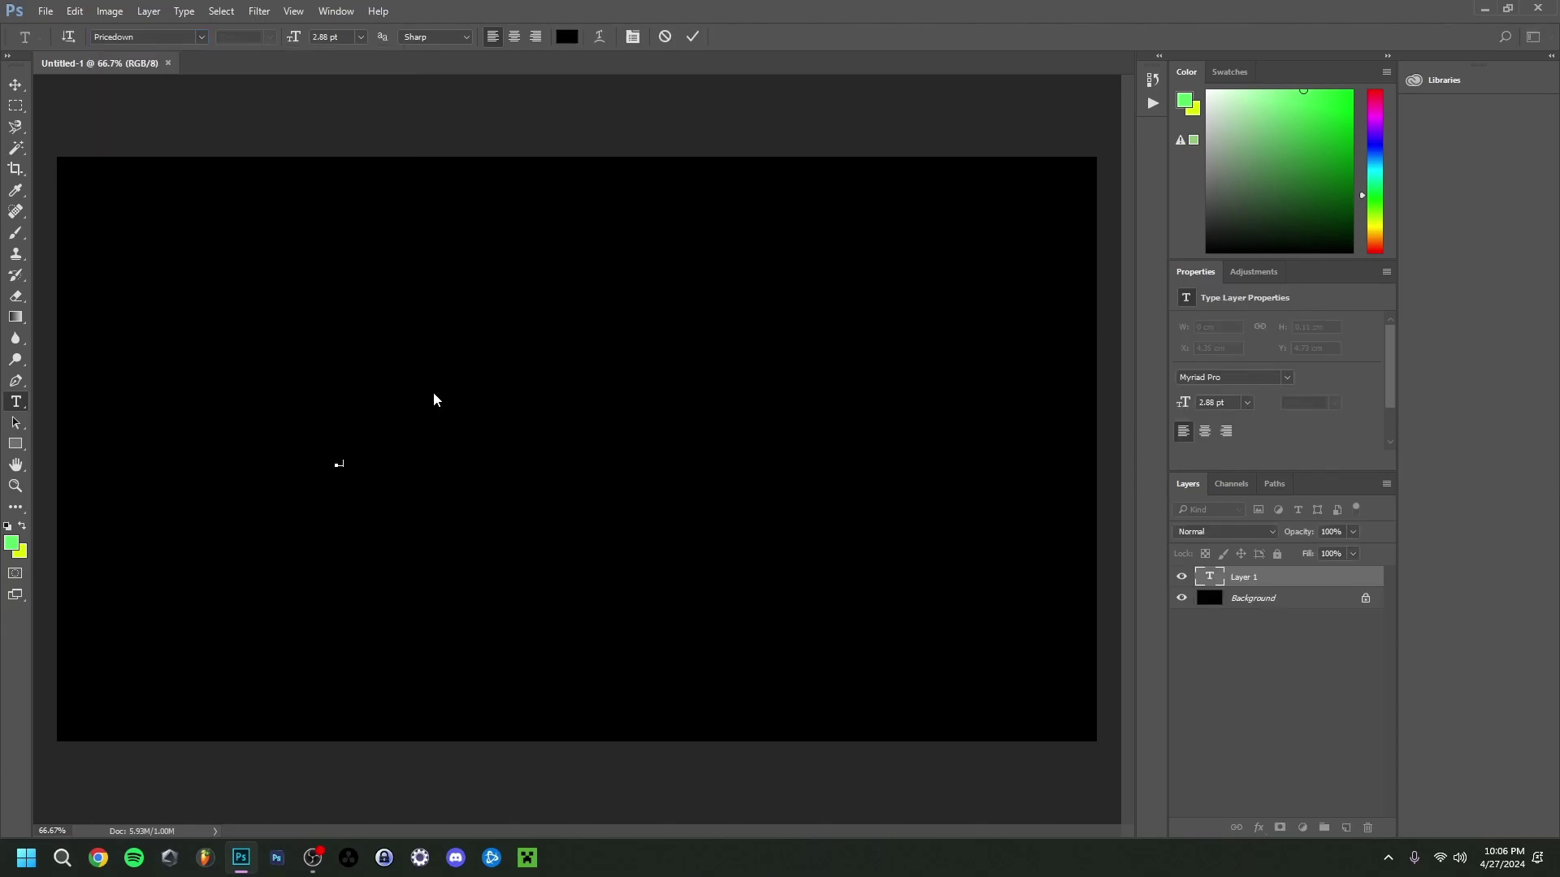
{"action": "key", "text": "ctrl+v"}
{"action": "key", "text": "ctrl+a"}
- Make the text colour pure white and commit the 'gta' text
{"action": "left_click", "coordinate": [567, 36]}
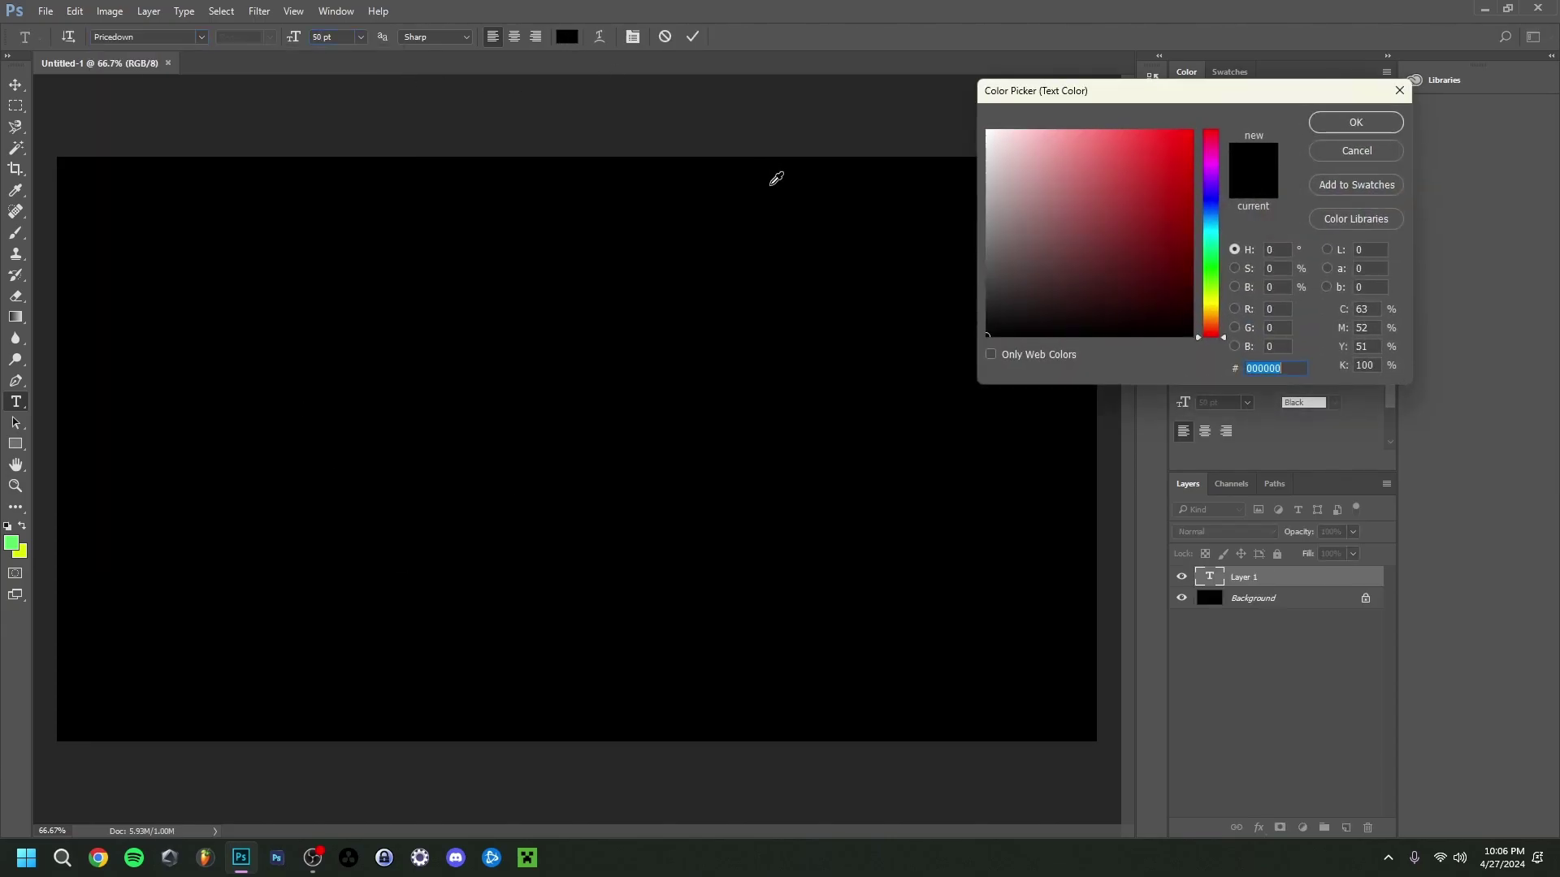
{"action": "left_click", "coordinate": [997, 170]}
{"action": "left_click_drag", "start_coordinate": [997, 170], "coordinate": [987, 131]}
{"action": "left_click", "coordinate": [1356, 121]}
{"action": "key", "text": "ctrl+Return"}
- Move the gta text to the centre of the canvas
{"action": "key", "text": "v"}
{"action": "left_click_drag", "start_coordinate": [446, 457], "coordinate": [598, 457]}
{"action": "key", "text": "t"}
{"action": "left_click", "coordinate": [494, 446]}
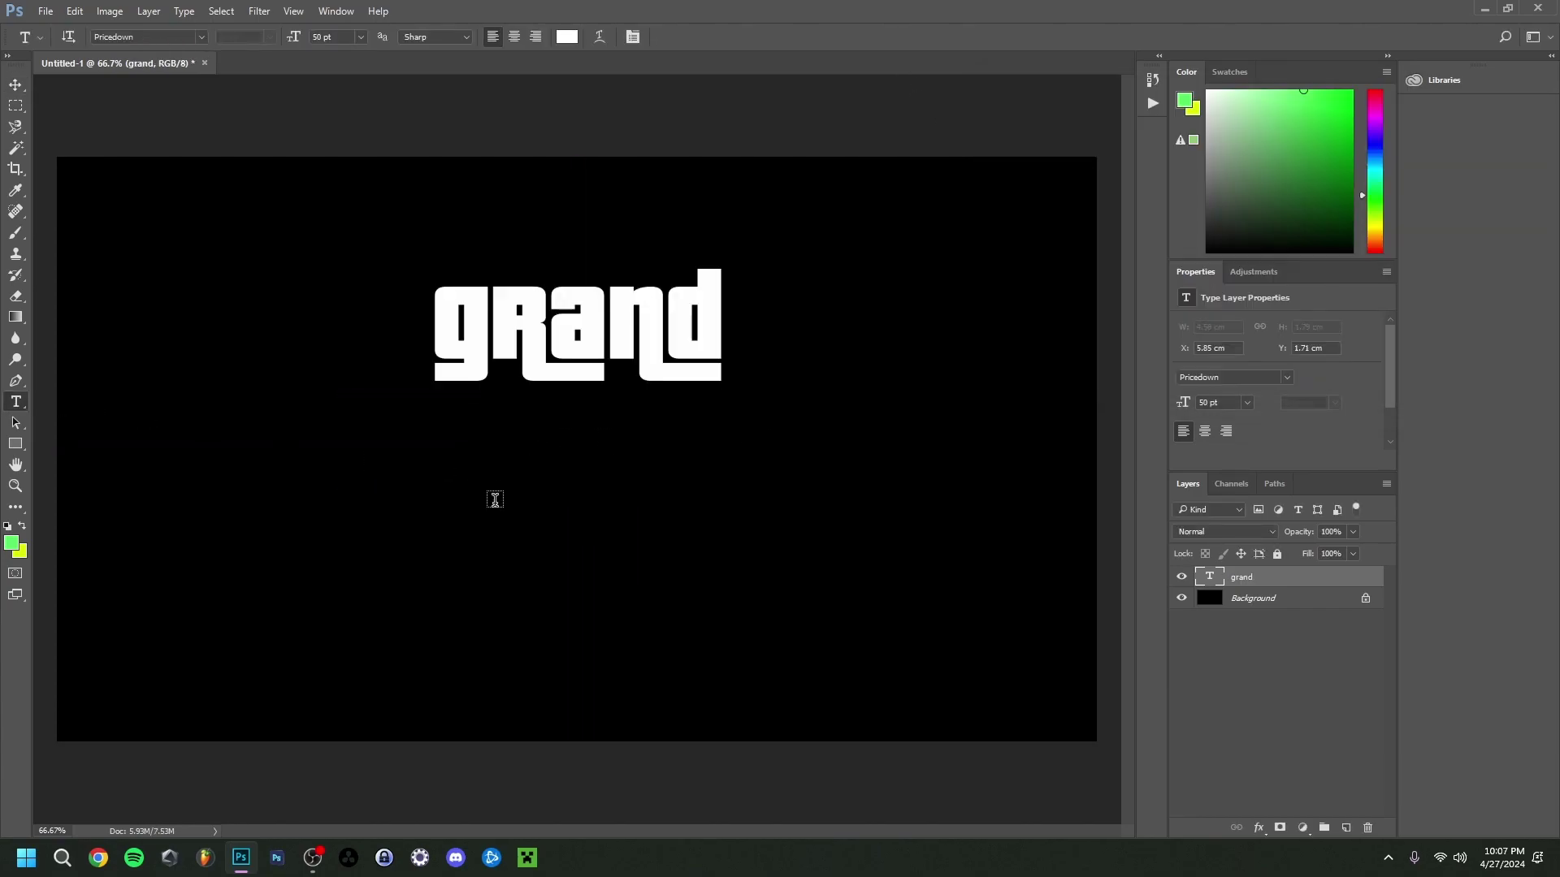
- Add a 'theft' text layer below grand
{"action": "left_click", "coordinate": [495, 500]}
{"action": "type", "text": "t"}
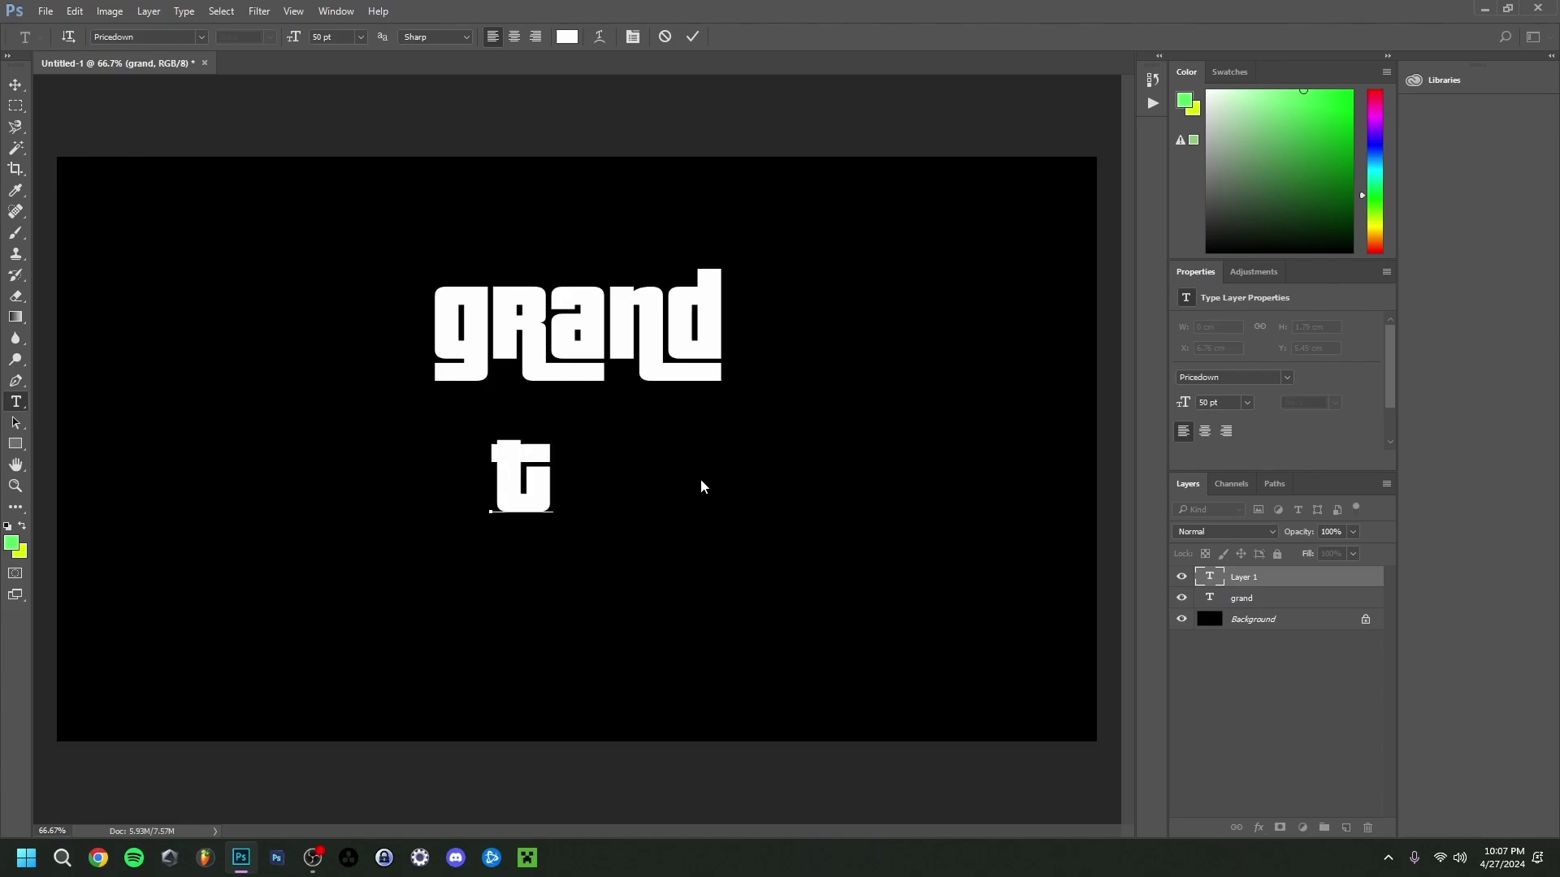
{"action": "type", "text": "heft"}
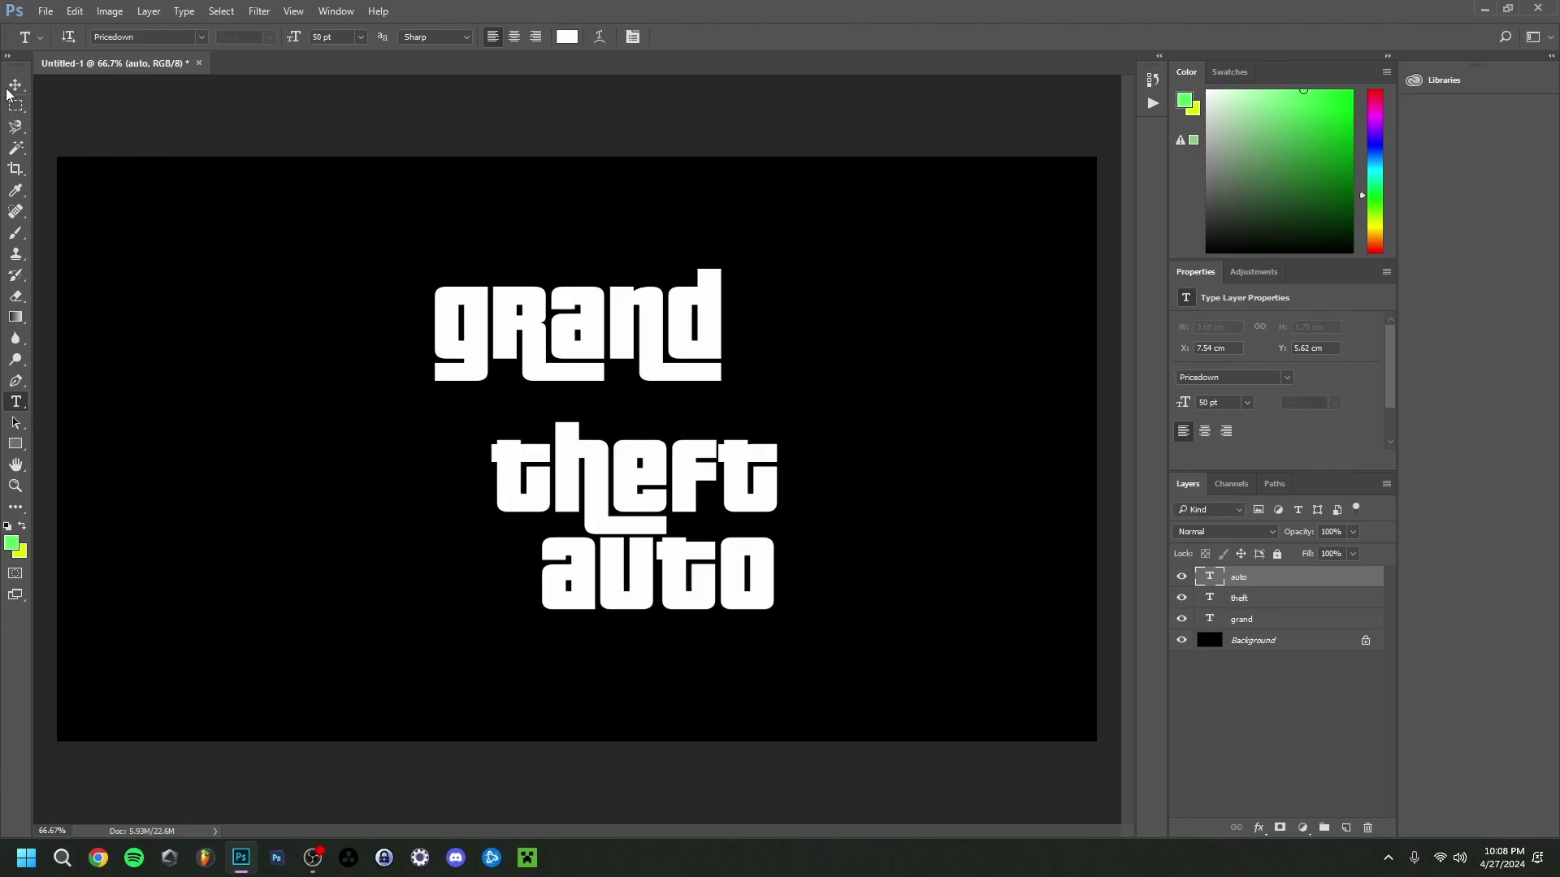
{"action": "key", "text": "v"}
- Stagger theft and auto into an interlocking stack, turn off Auto-Select, and select all three layers
{"action": "left_click_drag", "start_coordinate": [587, 487], "coordinate": [617, 431]}
{"action": "key", "text": "Left"}
{"action": "key", "text": "Left"}
{"action": "key", "text": "Left"}
{"action": "key", "text": "Left"}
{"action": "key", "text": "Left"}
{"action": "key", "text": "Left"}
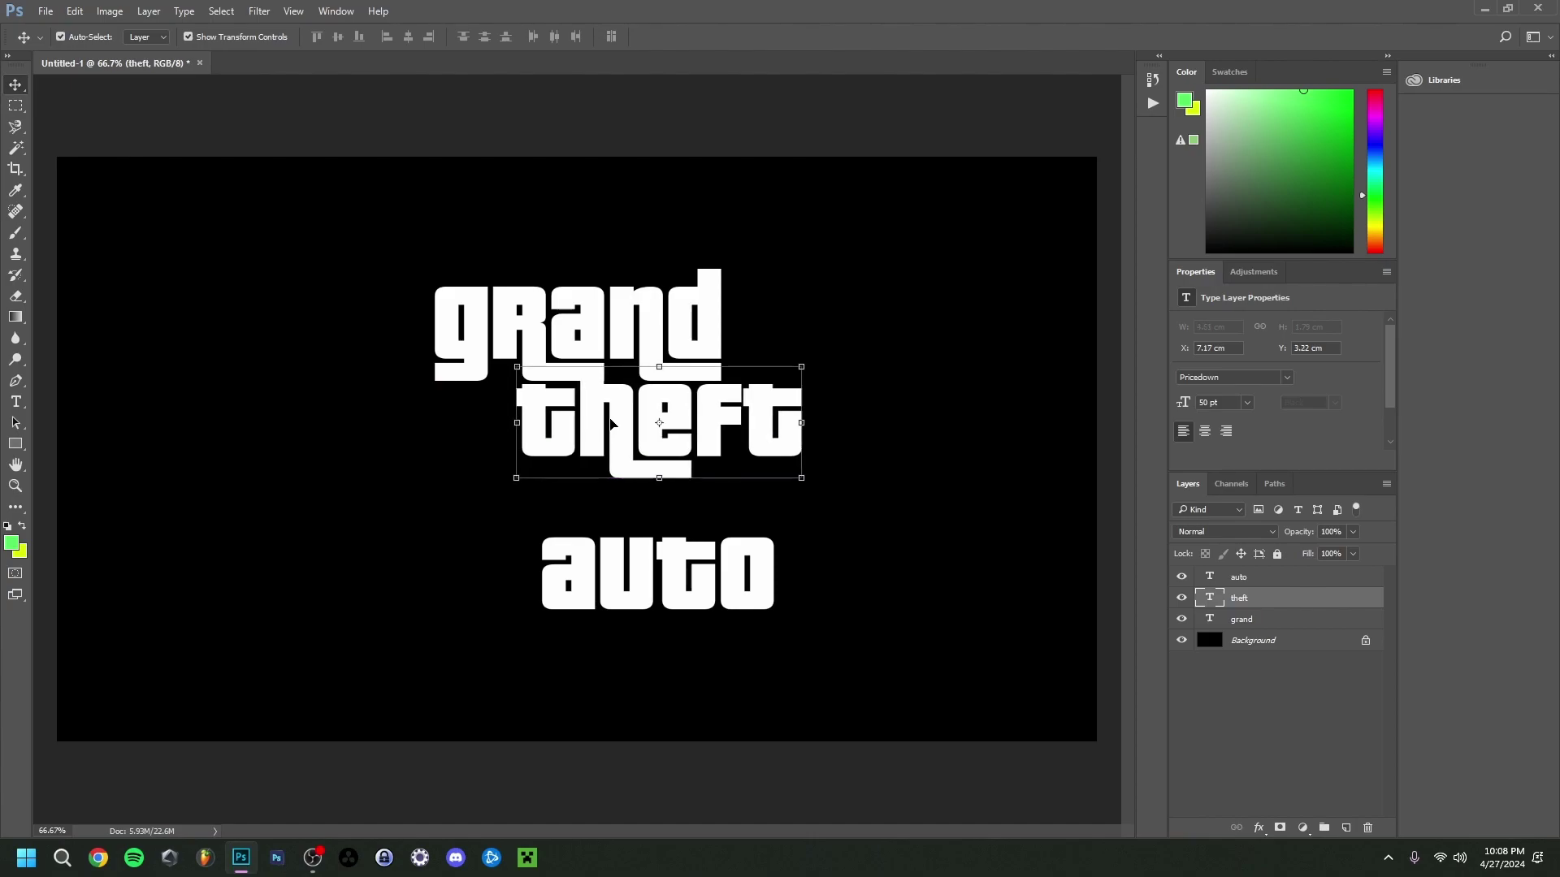
{"action": "left_click_drag", "start_coordinate": [654, 599], "coordinate": [615, 545]}
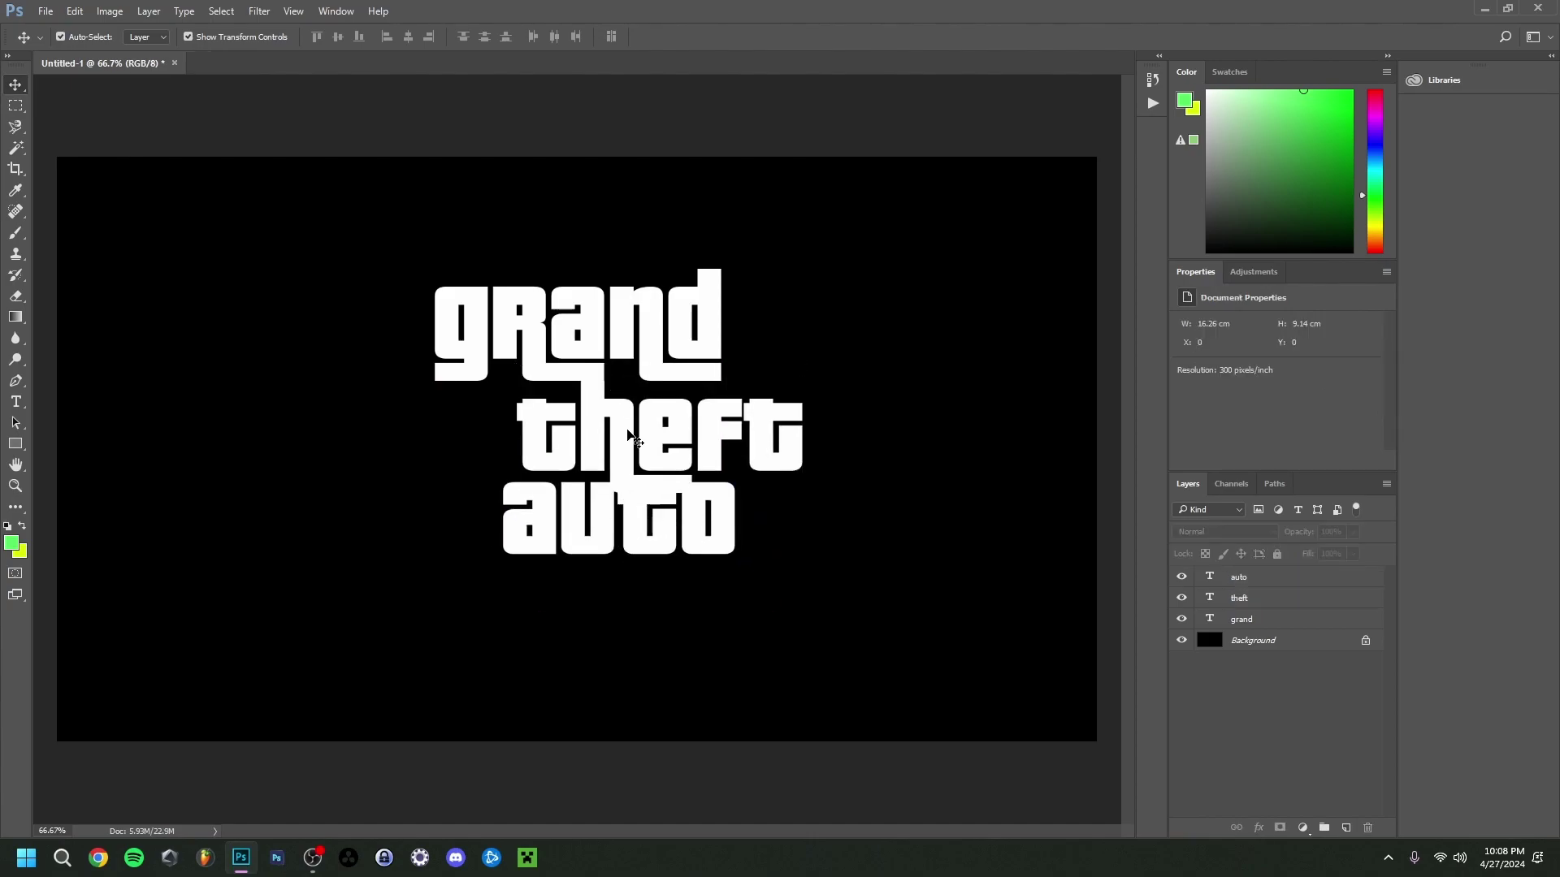
{"action": "mouse_move", "coordinate": [627, 439]}
{"action": "left_mouse_down"}
{"action": "mouse_move", "coordinate": [665, 428]}
{"action": "mouse_move", "coordinate": [650, 440]}
{"action": "left_mouse_up"}
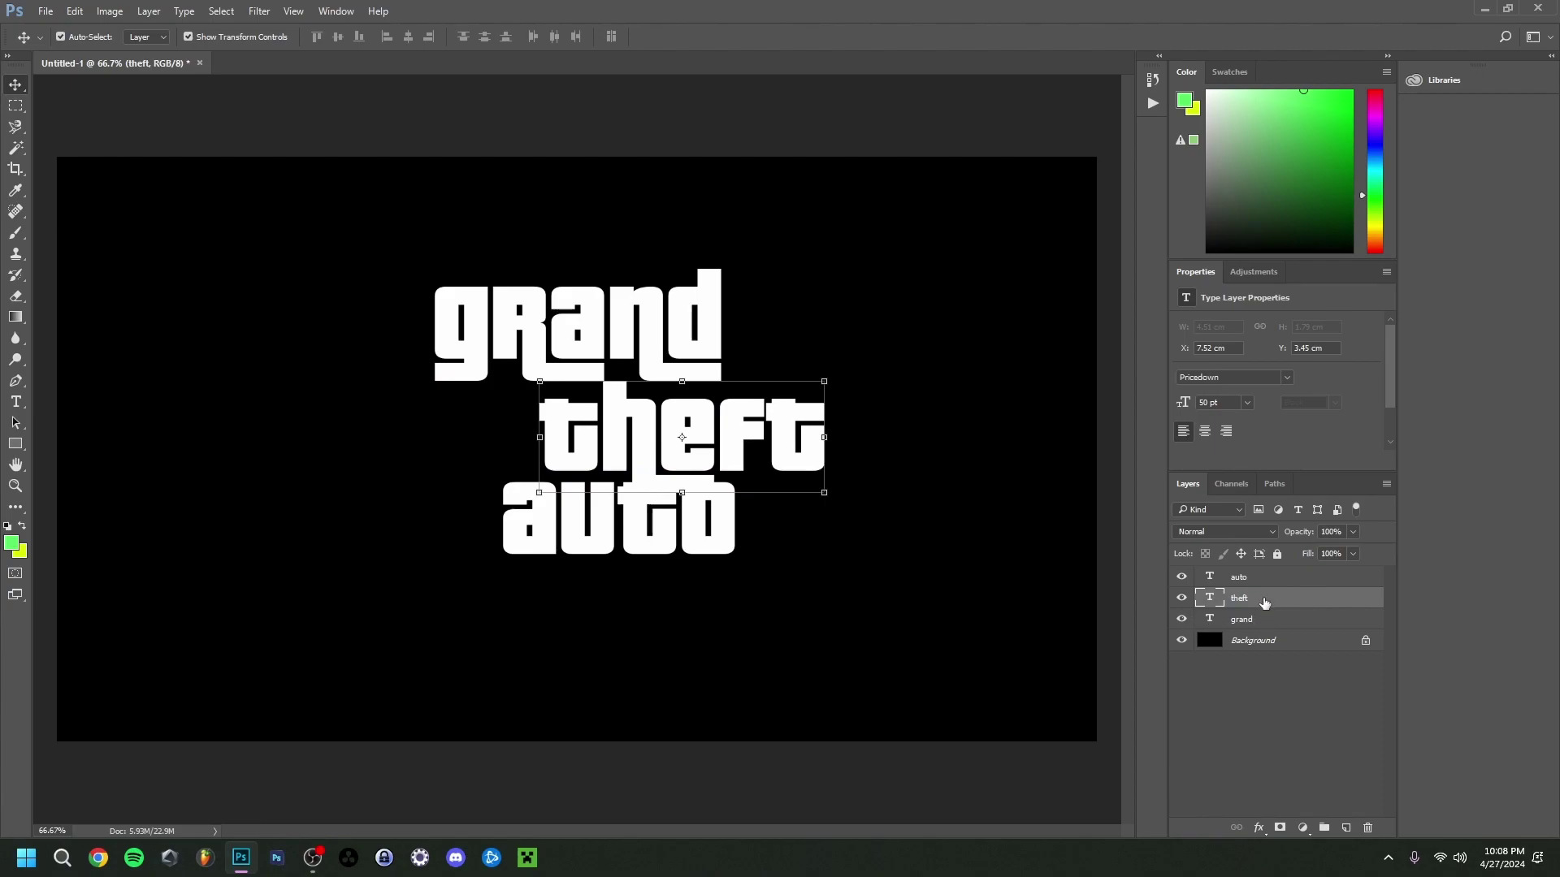
{"action": "left_click", "coordinate": [1267, 580]}
{"action": "key", "text": "ctrl"}
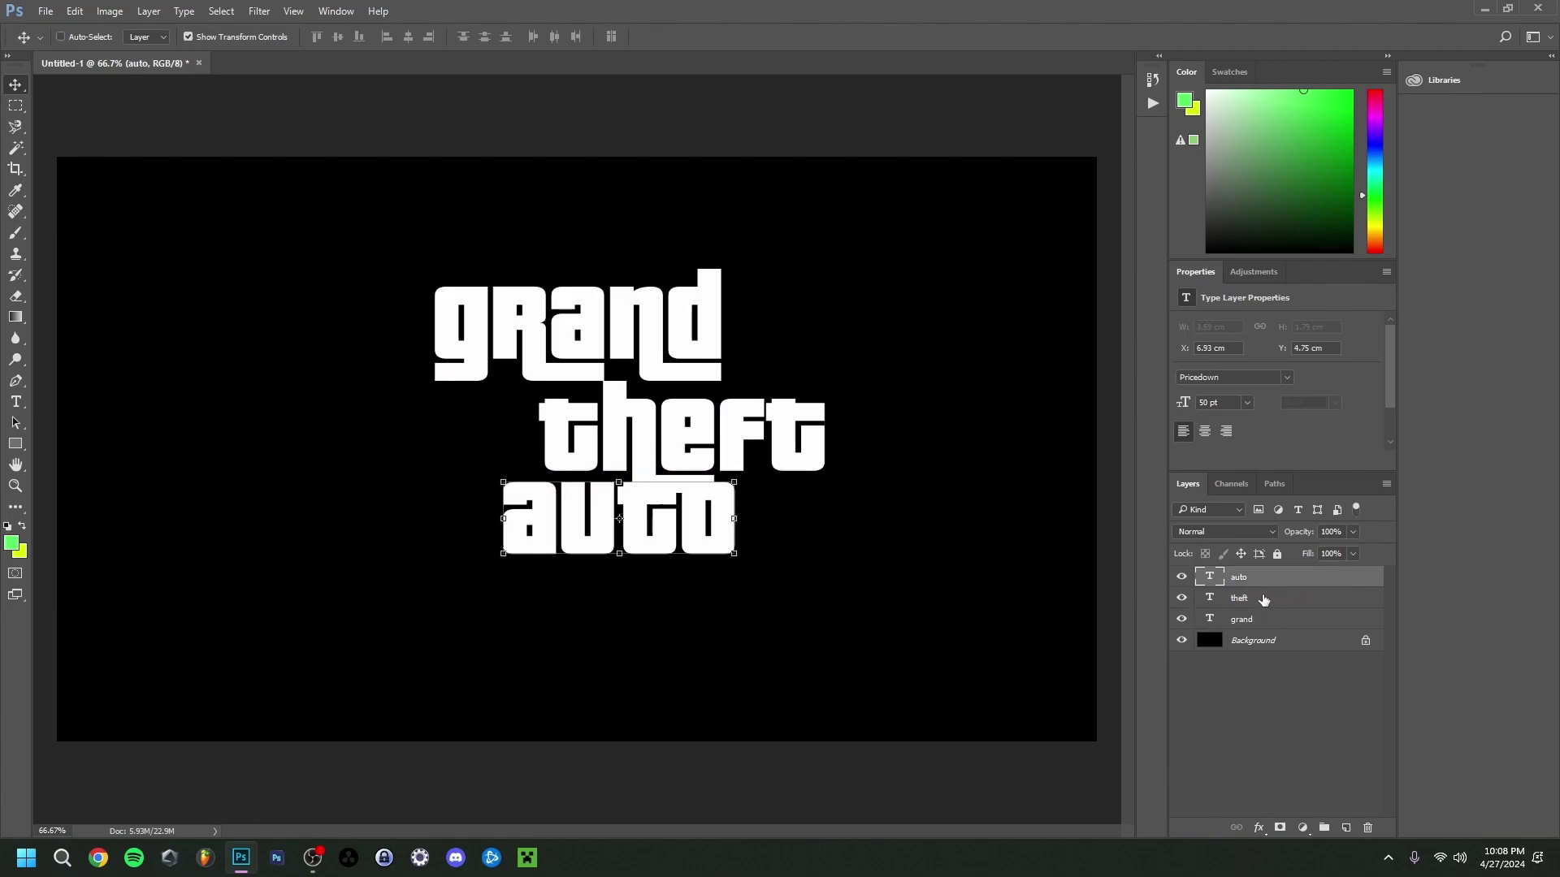
{"action": "left_click", "coordinate": [1274, 619], "text": "shift"}
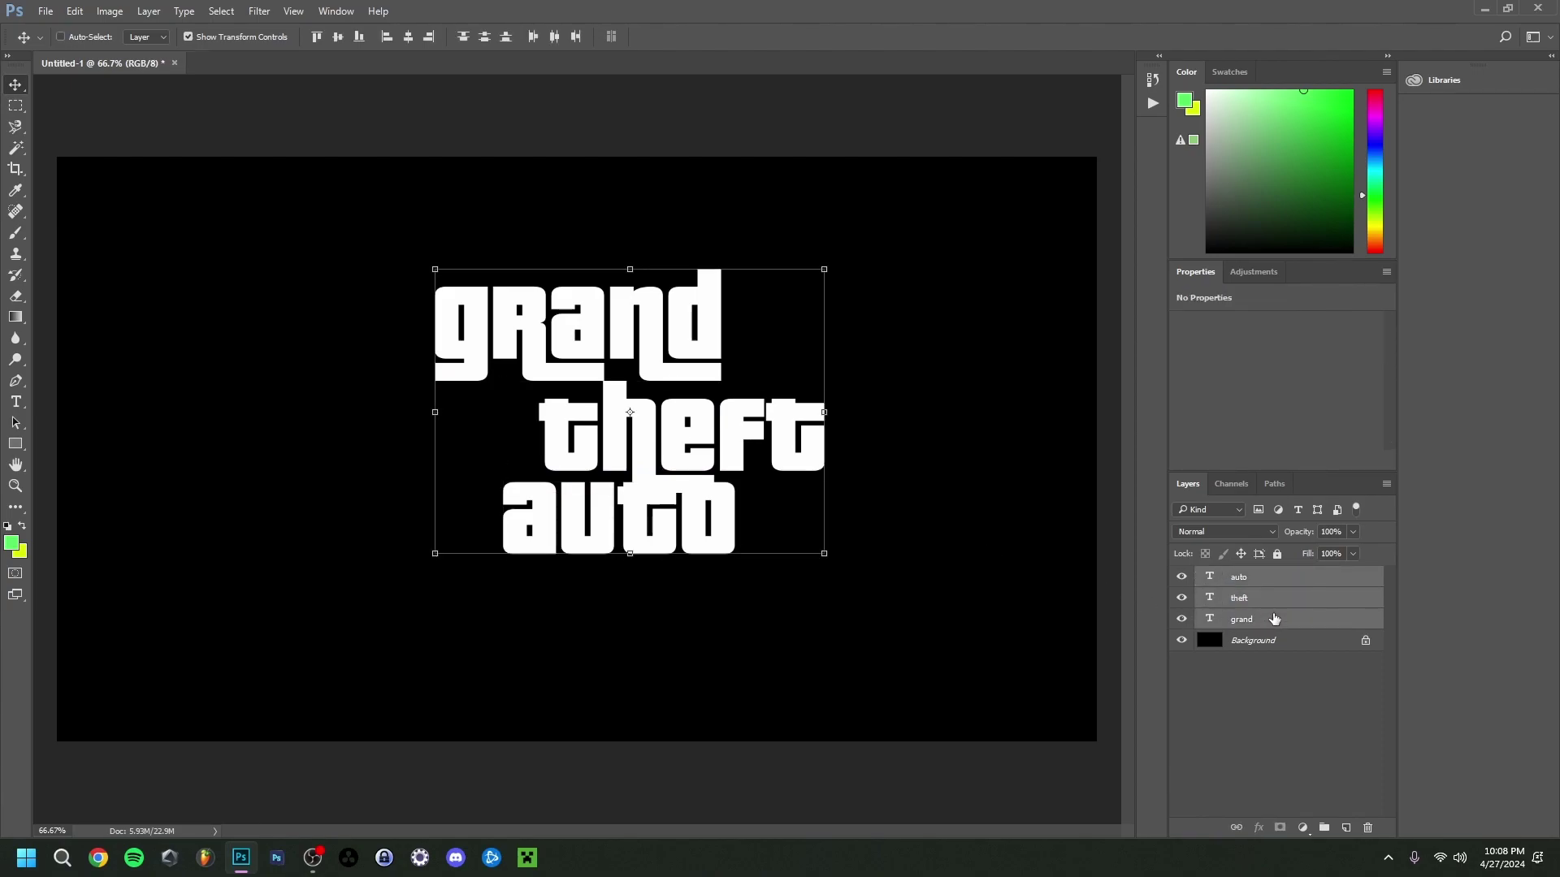
- Group the three word layers as Group 1 and nudge grand, theft and auto into alignment
{"action": "key", "text": "ctrl+g"}
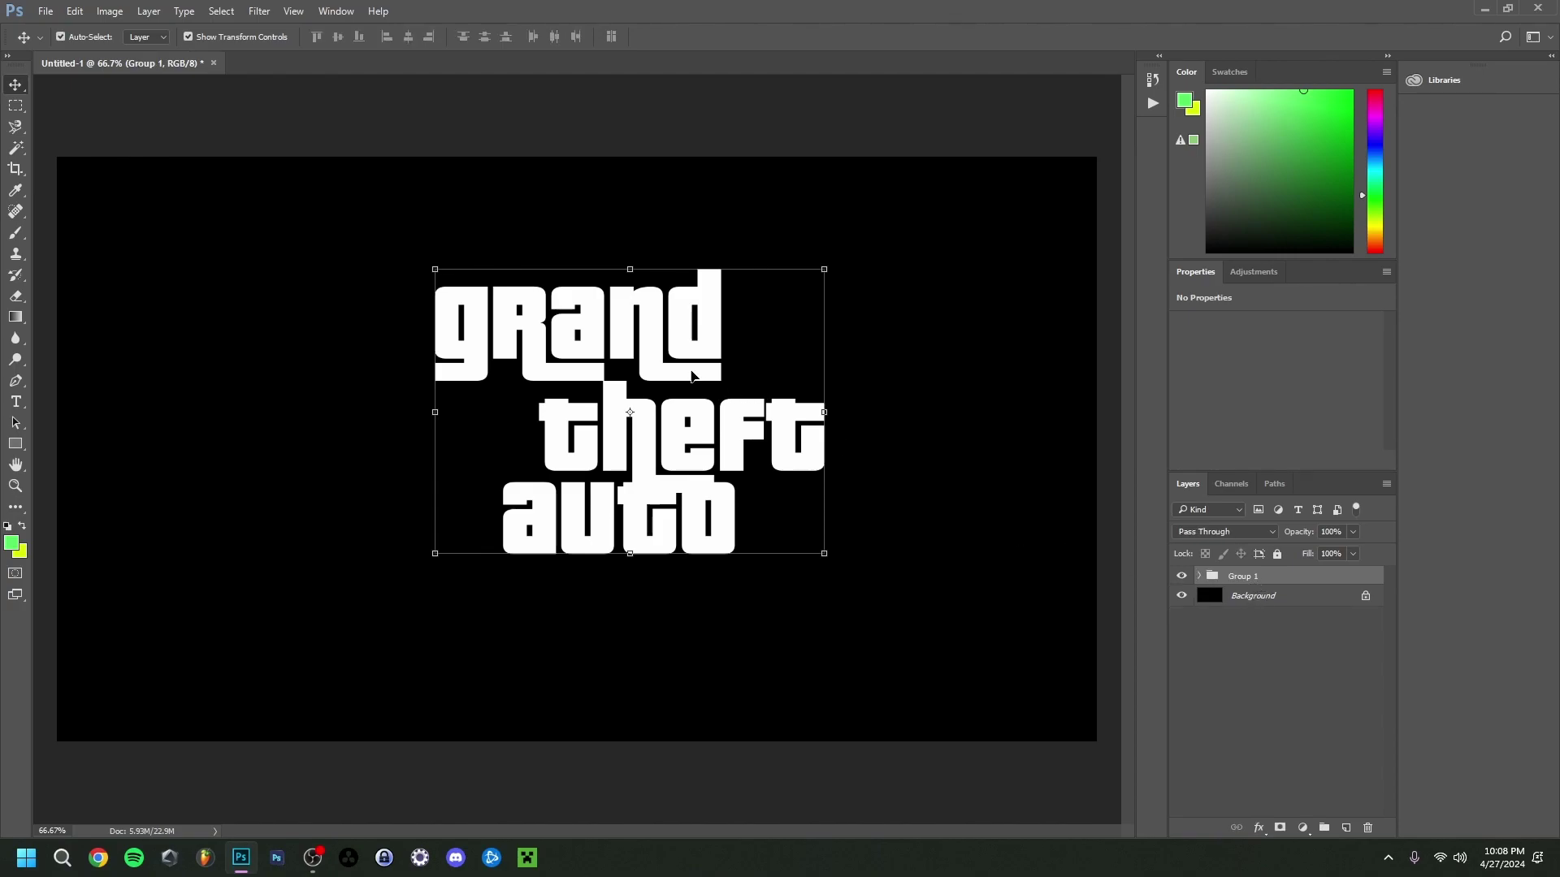
{"action": "left_click_drag", "start_coordinate": [691, 375], "coordinate": [714, 375]}
{"action": "left_click_drag", "start_coordinate": [646, 434], "coordinate": [647, 428]}
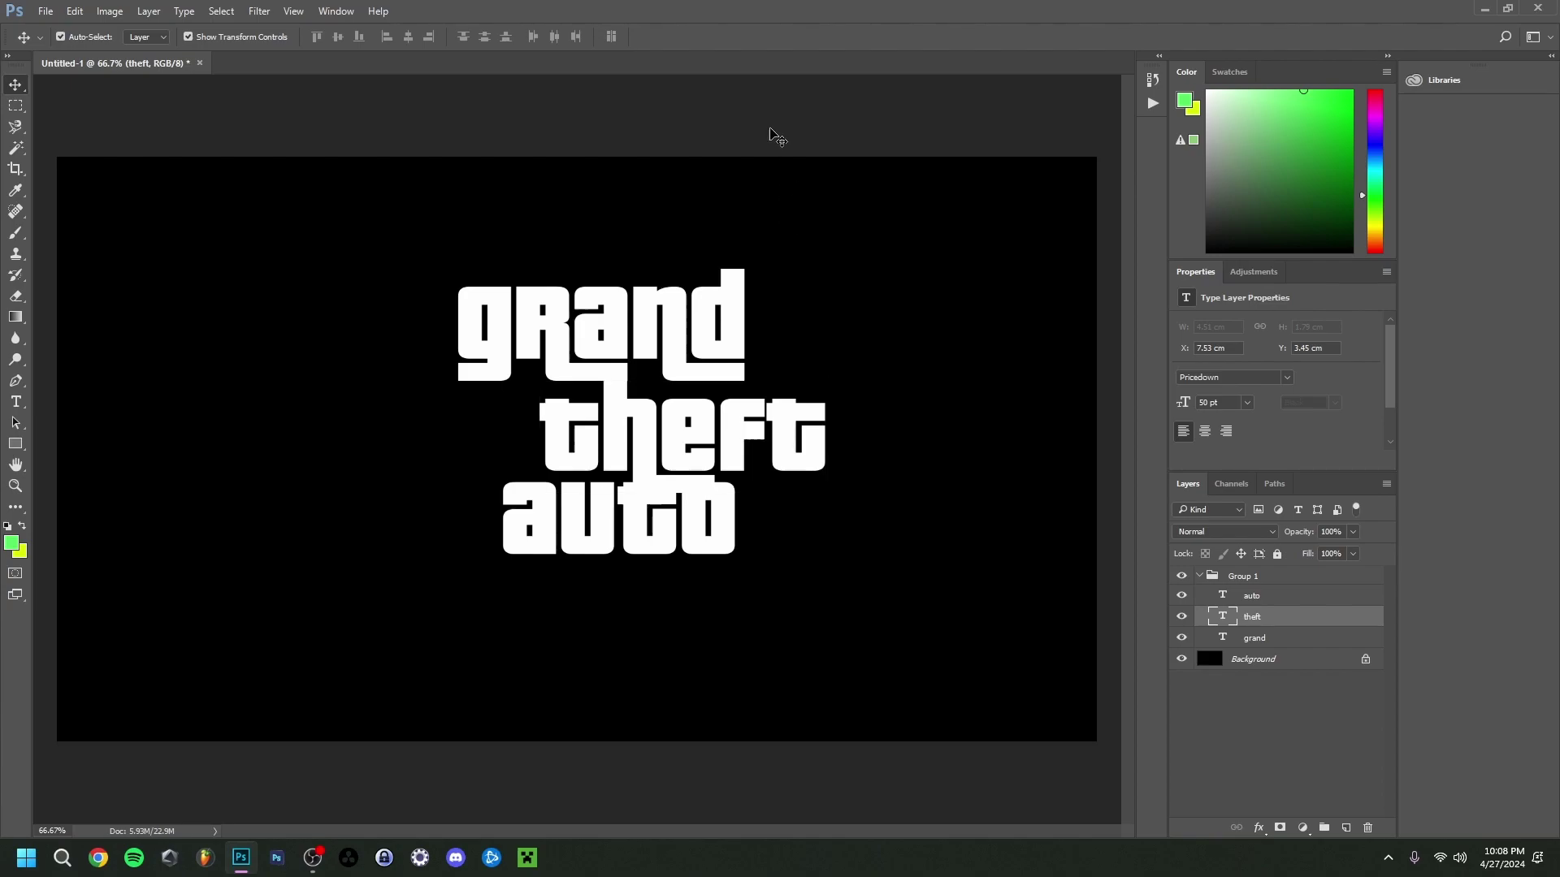
{"action": "left_click", "coordinate": [621, 540]}
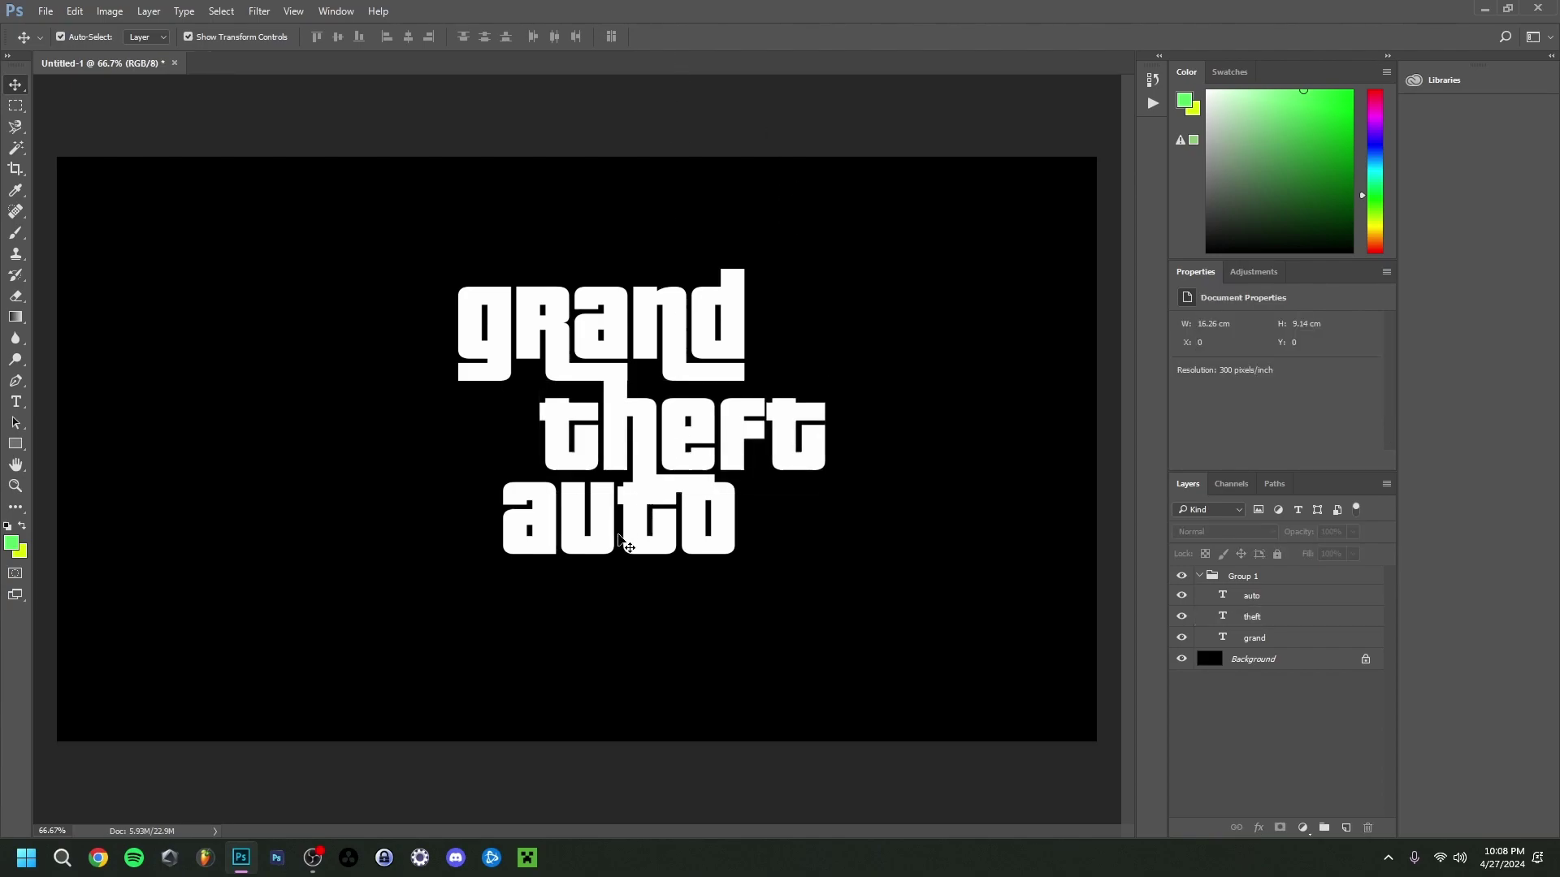
{"action": "left_click_drag", "start_coordinate": [619, 535], "coordinate": [649, 541]}
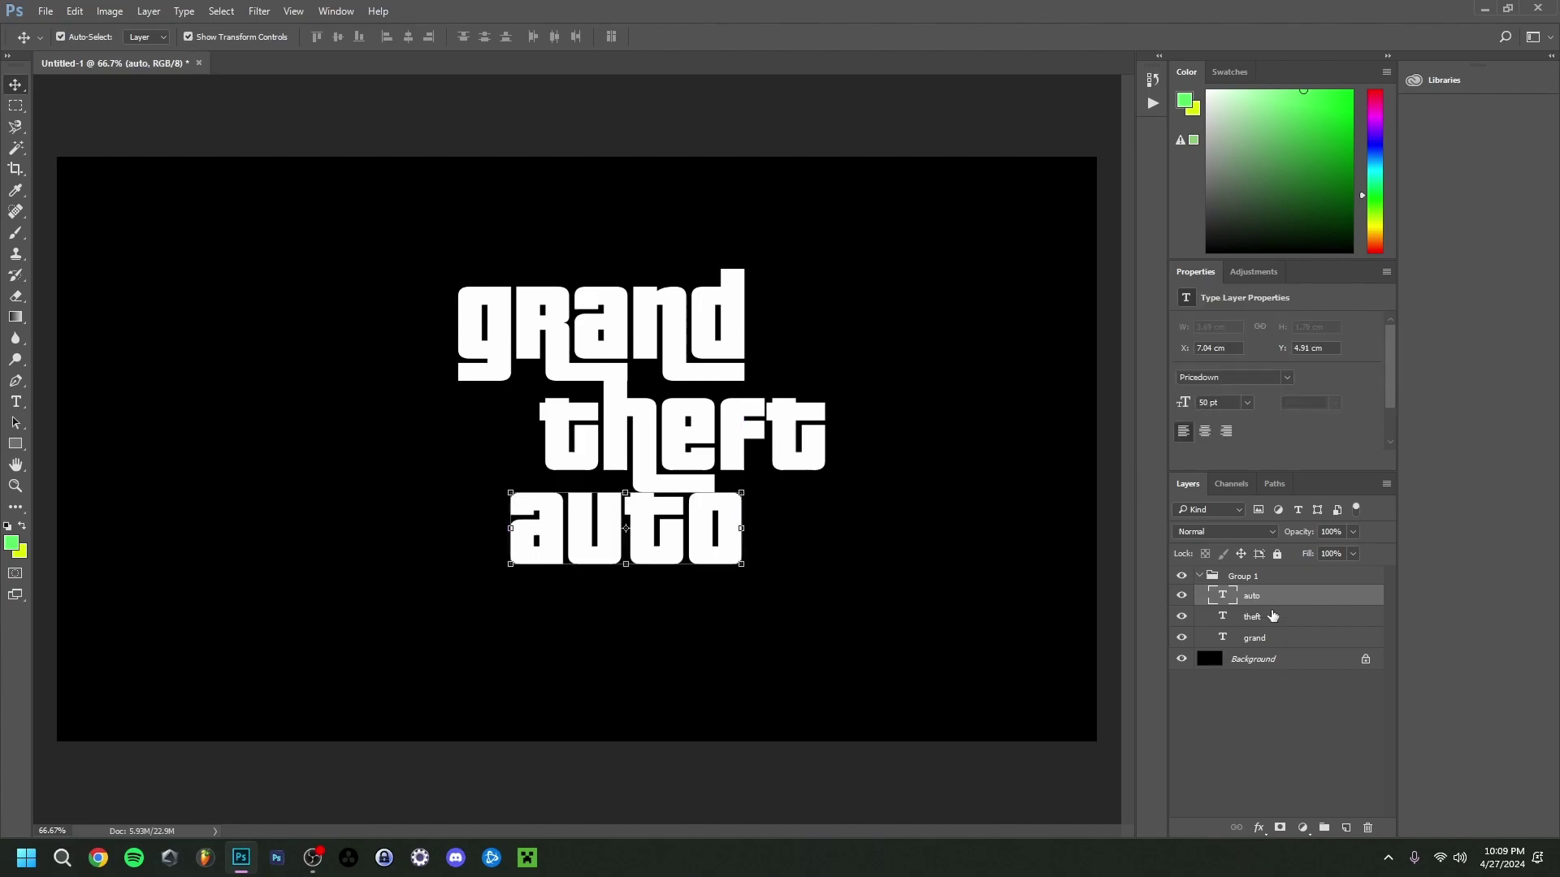
- Free-transform Group 1 to shift the whole logo slightly left and down
{"action": "left_click", "coordinate": [1202, 581]}
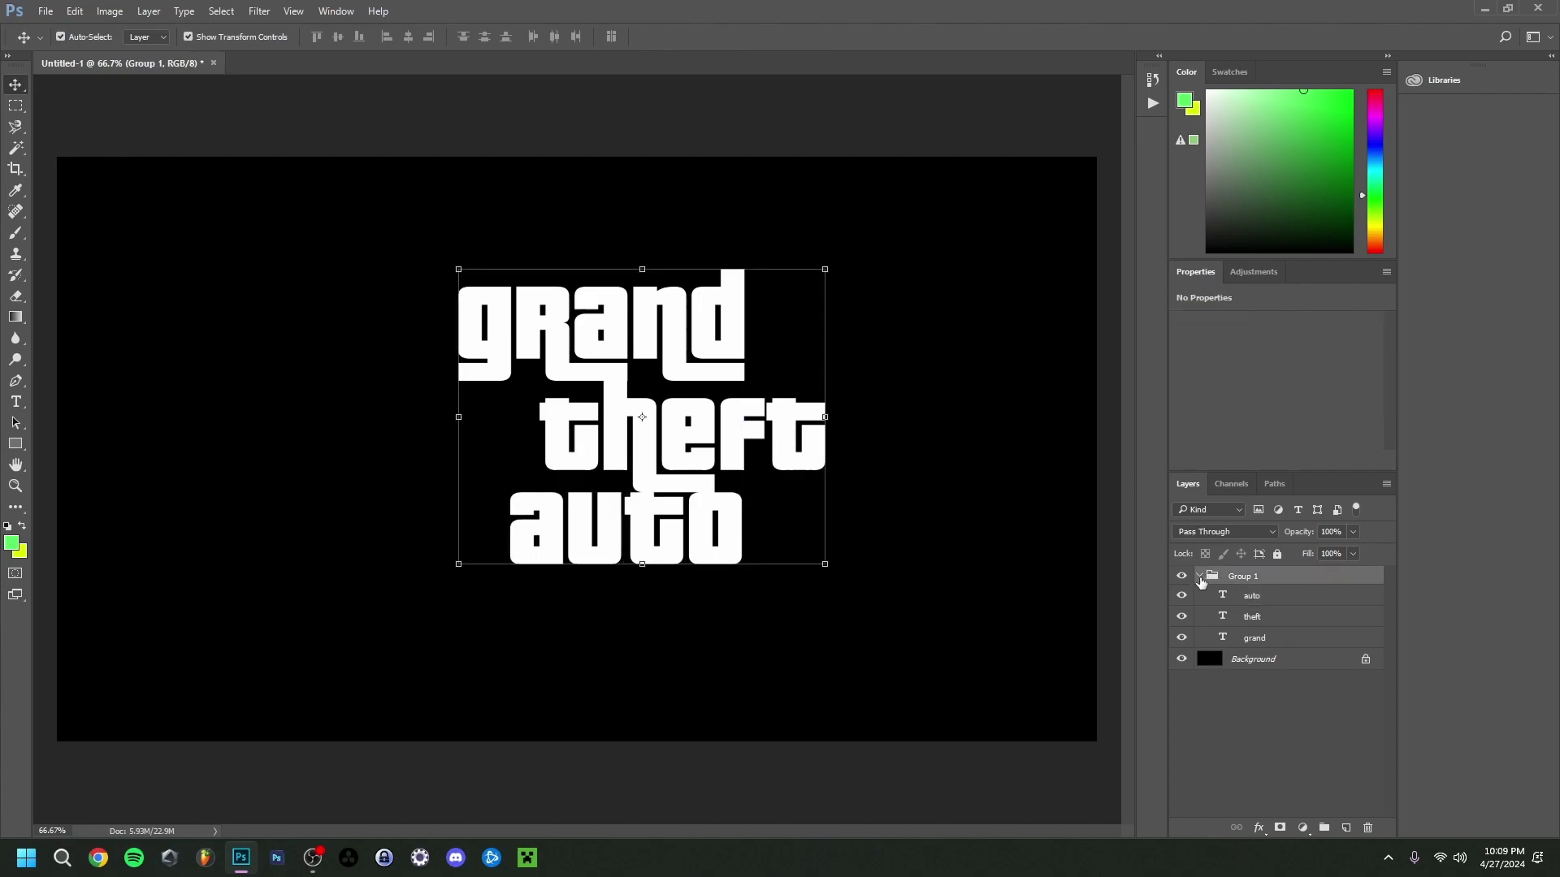
{"action": "left_click", "coordinate": [1202, 581]}
{"action": "key", "text": "ctrl+t"}
{"action": "left_click_drag", "start_coordinate": [699, 388], "coordinate": [632, 405]}
{"action": "key", "text": "Return"}
- Add a new empty Layer 1 above the word group
{"action": "key", "text": "z"}
{"action": "right_click", "coordinate": [537, 455]}
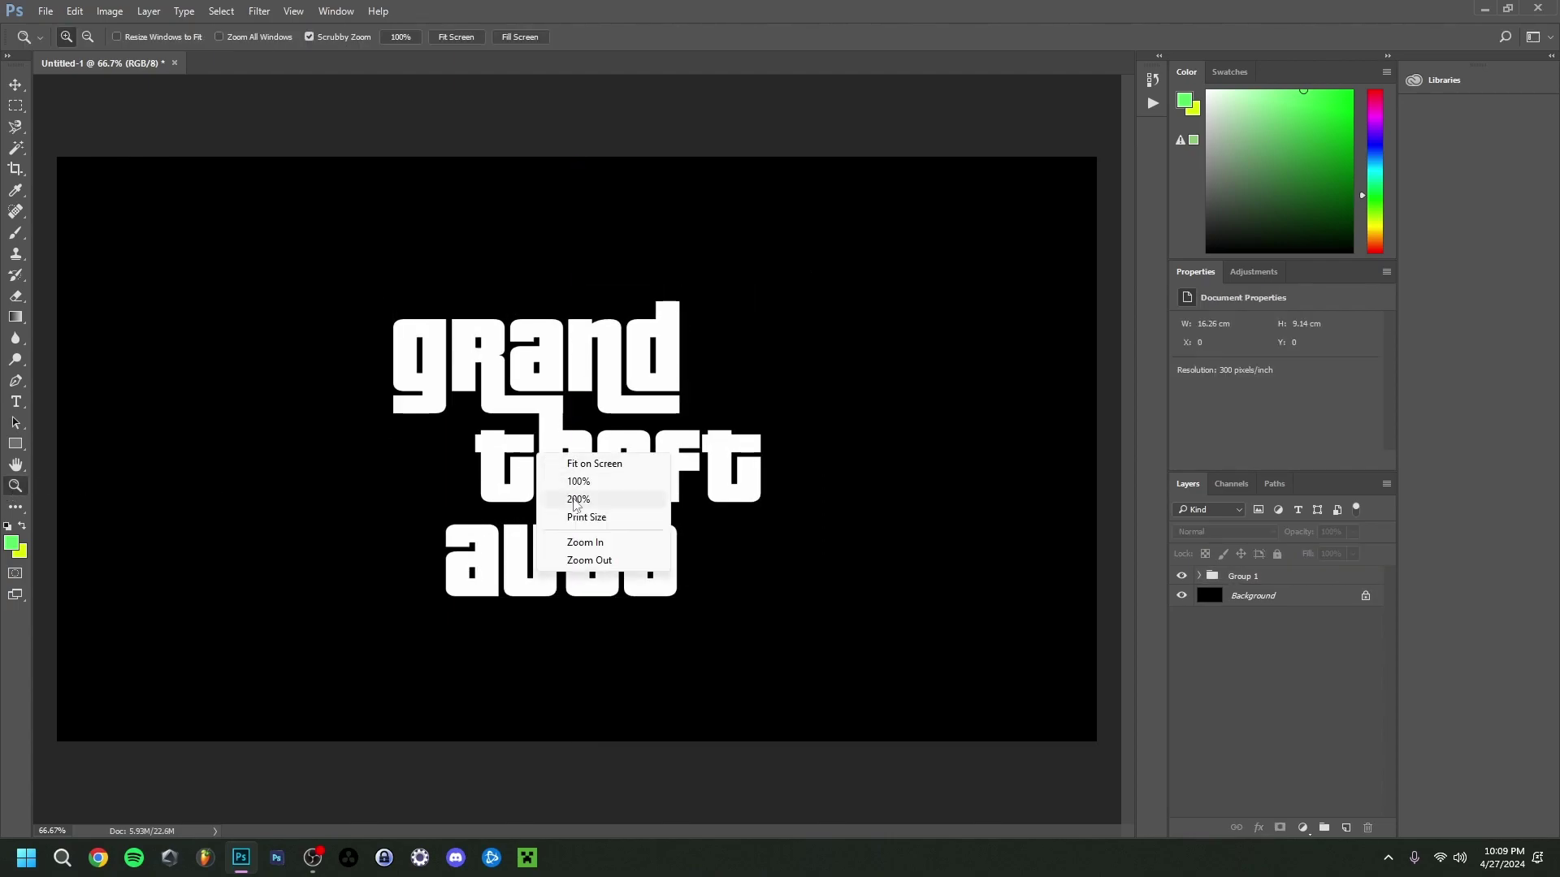
{"action": "left_click", "coordinate": [572, 569]}
{"action": "left_click", "coordinate": [1243, 576]}
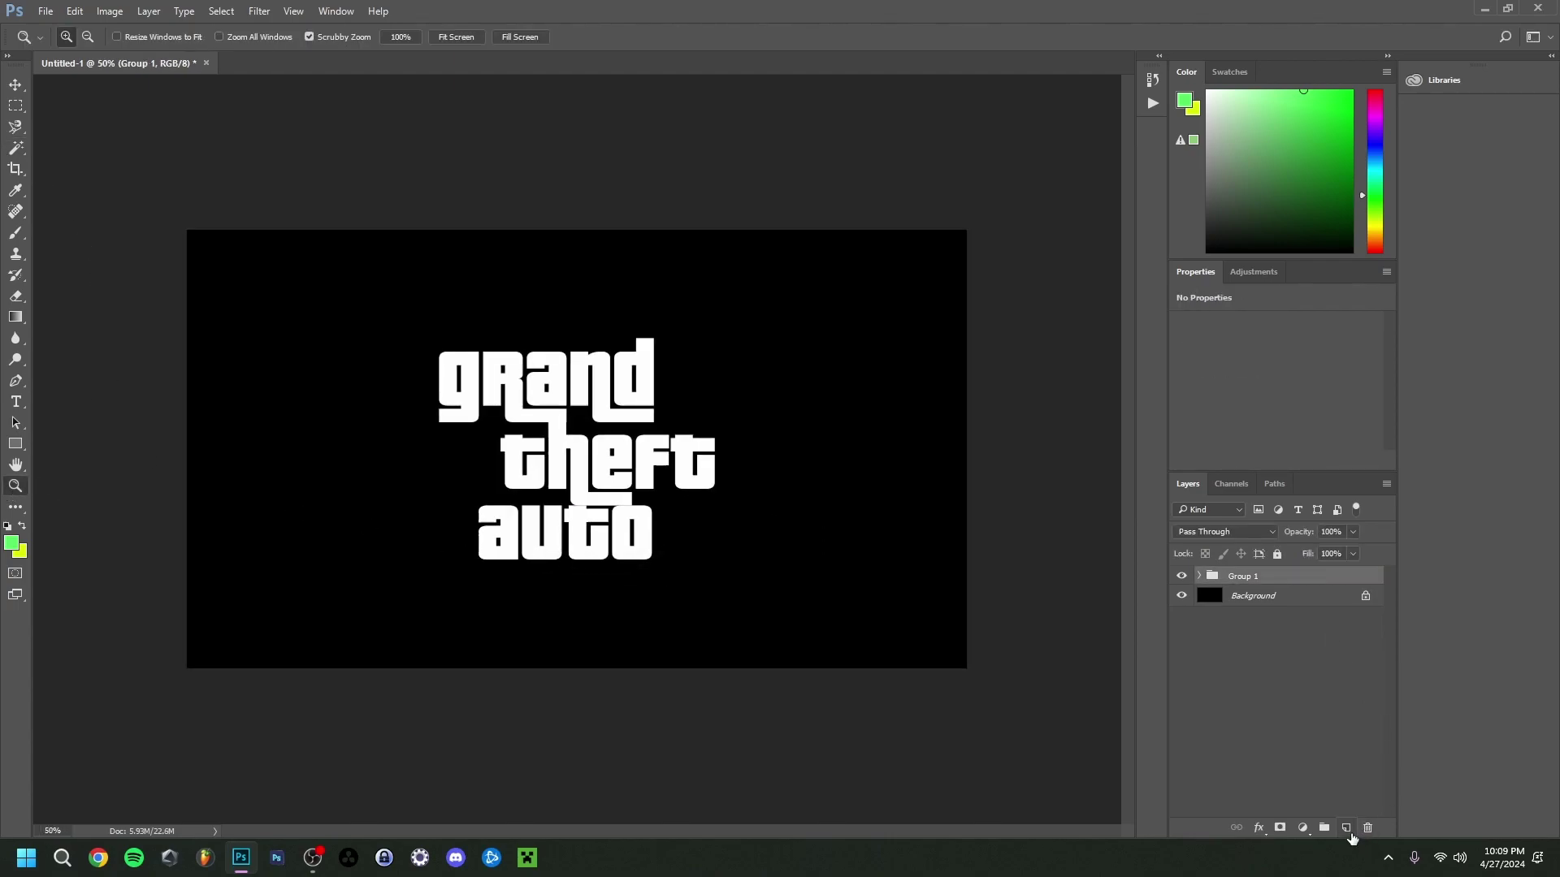
{"action": "left_click", "coordinate": [1346, 828]}
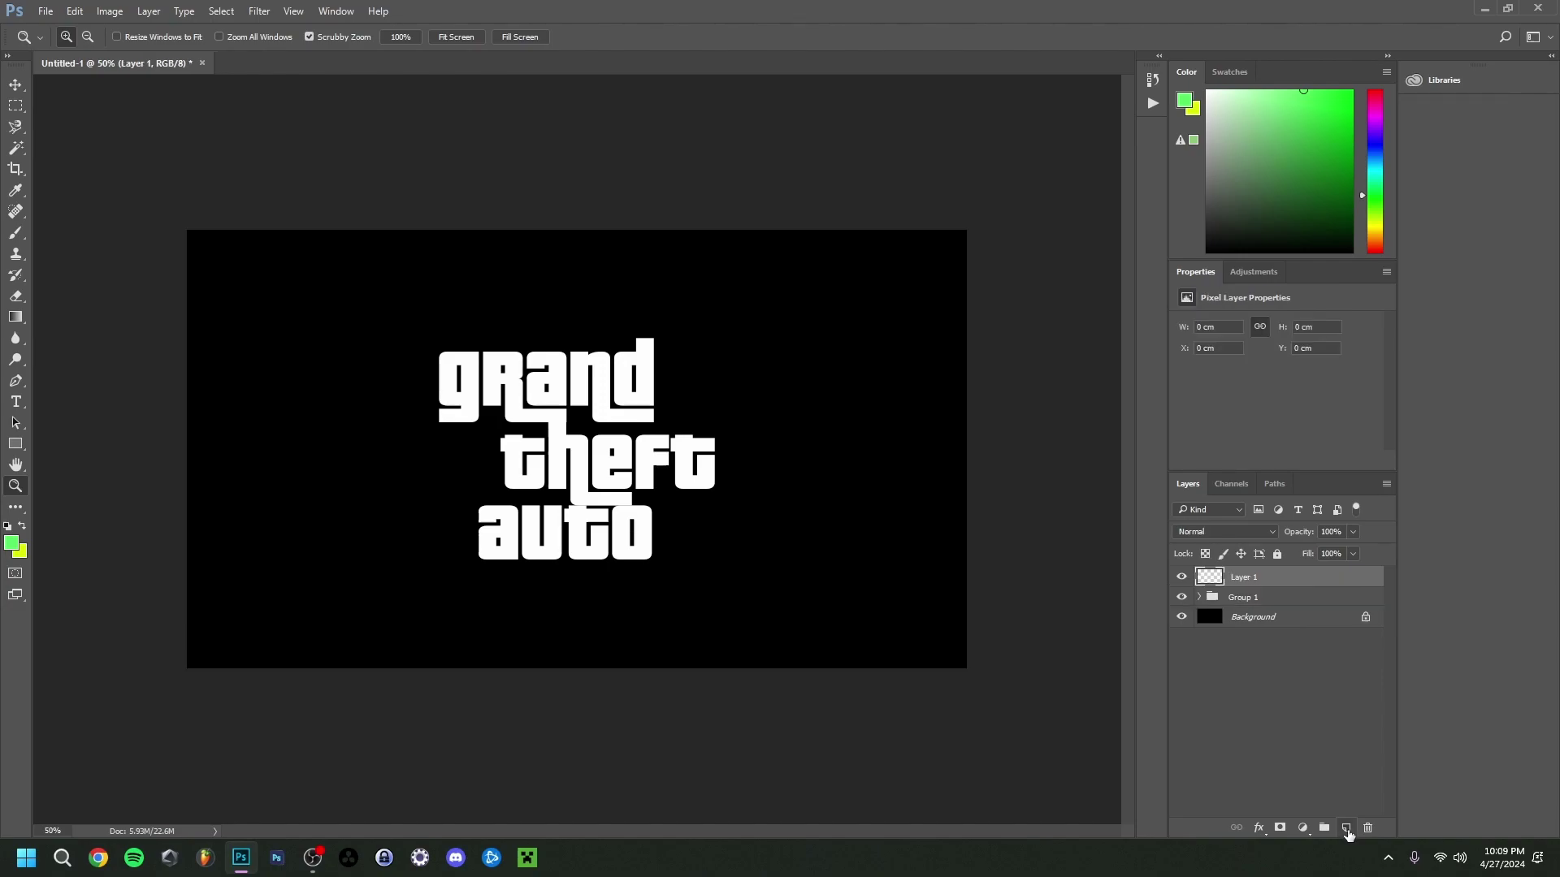
- Set the foreground colour to a saturated red, ff0a0a
{"action": "right_click", "coordinate": [473, 446]}
{"action": "left_click", "coordinate": [520, 557]}
{"action": "left_click", "coordinate": [12, 543]}
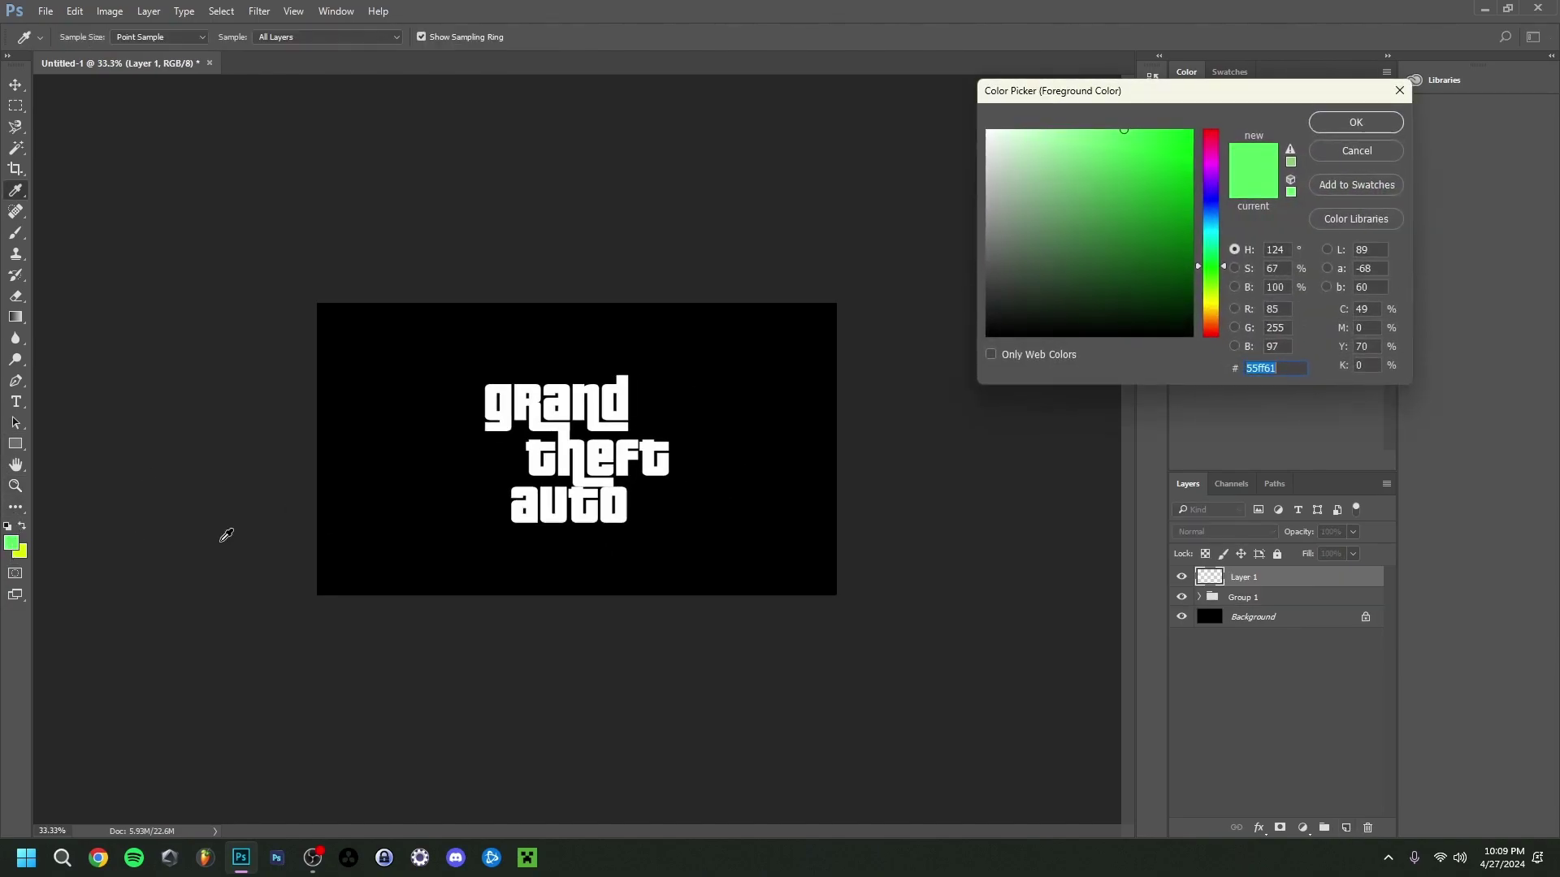
{"action": "left_click", "coordinate": [1211, 134]}
{"action": "left_click_drag", "start_coordinate": [1188, 137], "coordinate": [1185, 113]}
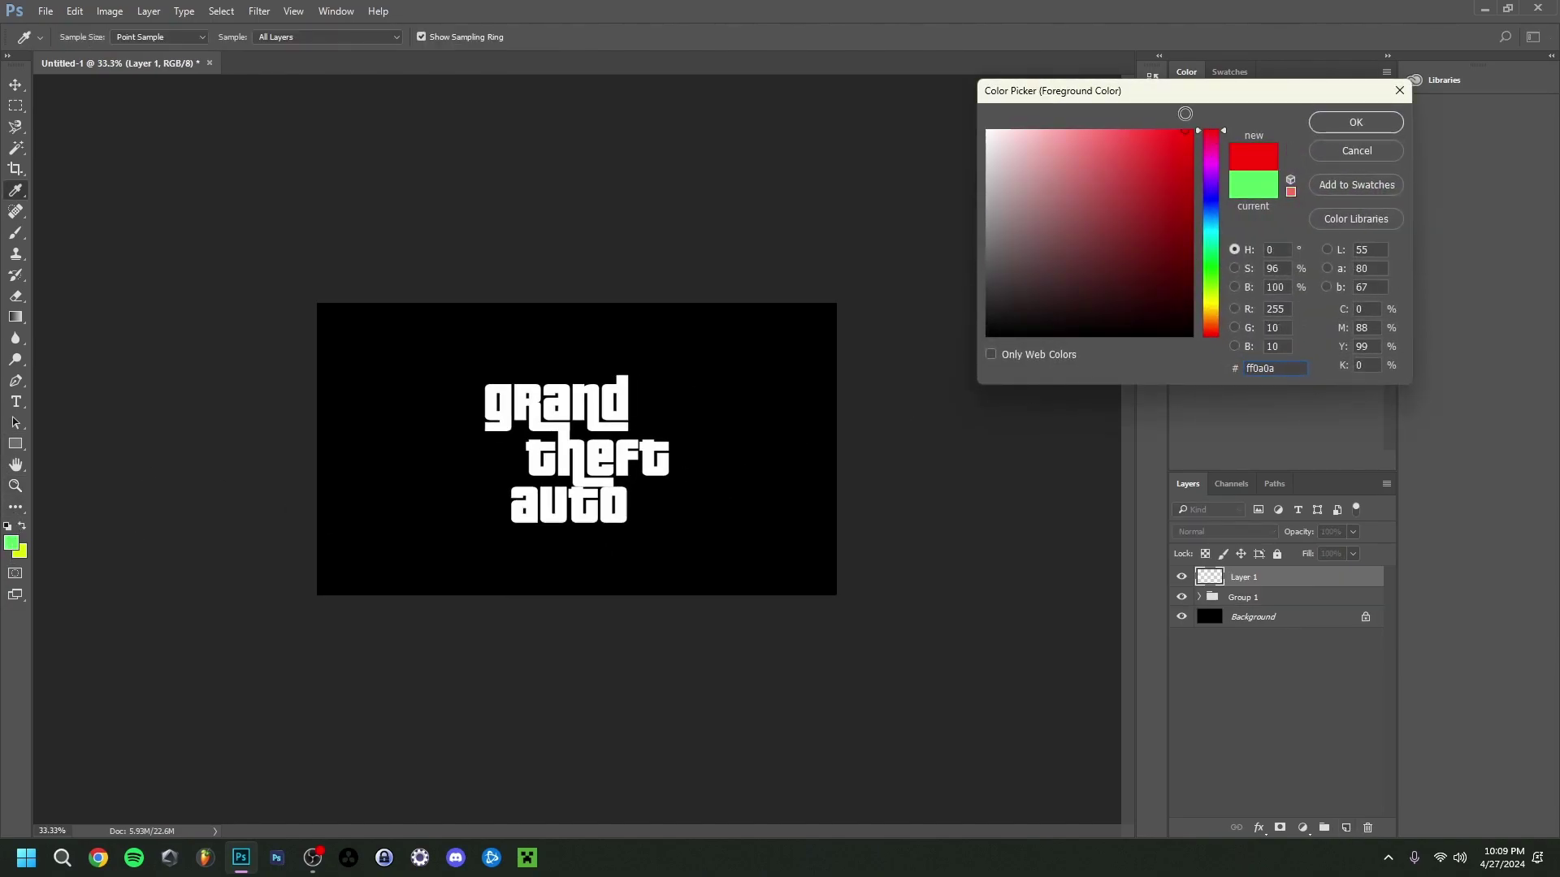
{"action": "left_click", "coordinate": [1342, 127]}
- Paint one 2000 px soft round red dab at the canvas centre
{"action": "key", "text": "b"}
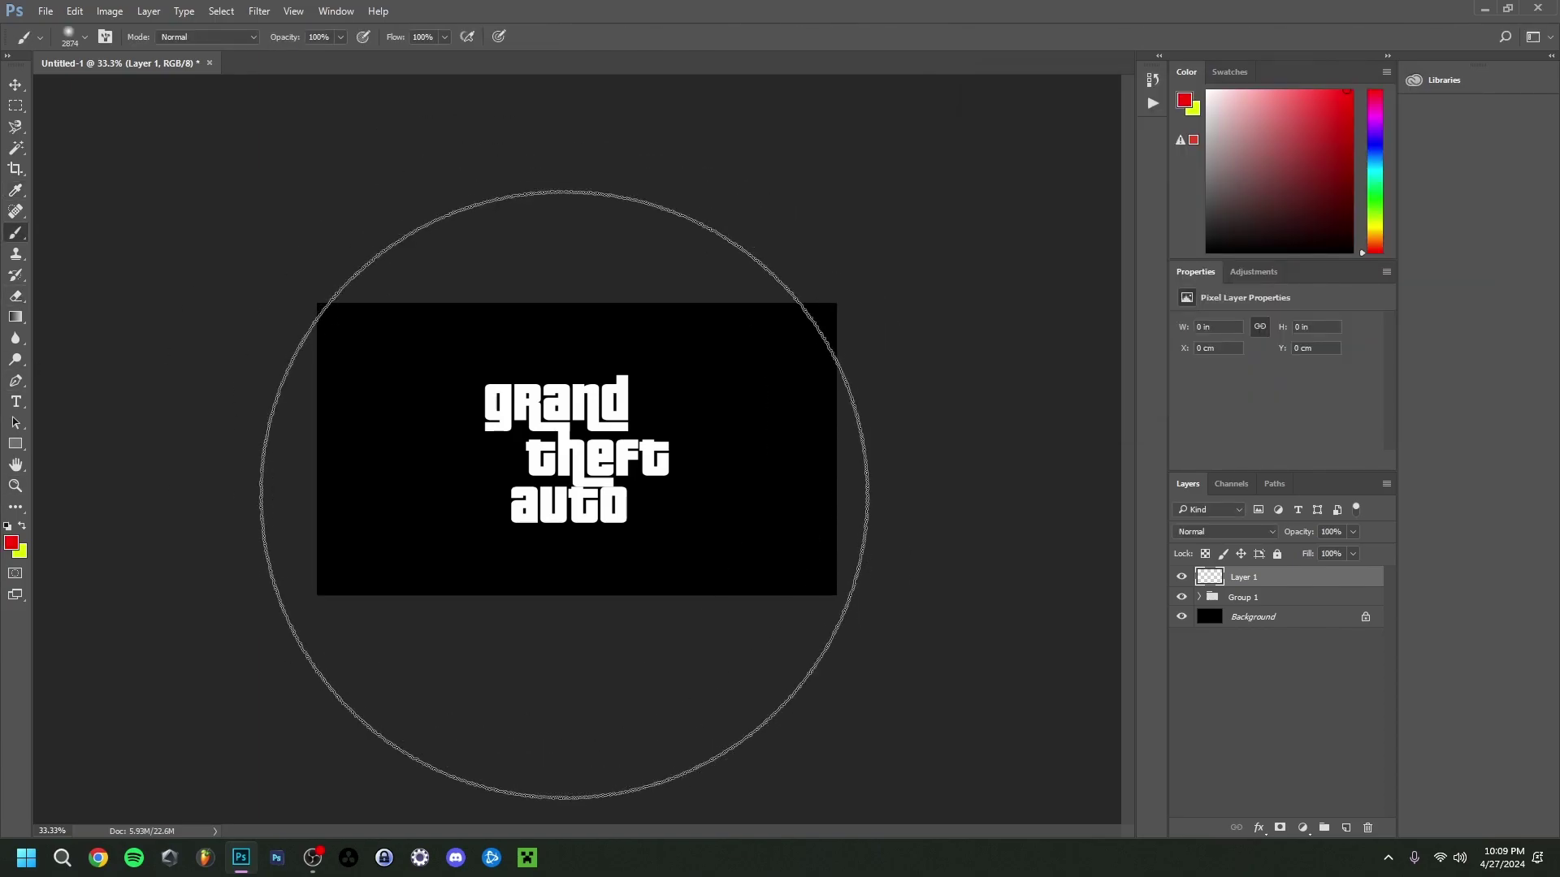
{"action": "right_click", "coordinate": [573, 458]}
{"action": "key", "text": "bracketleft"}
{"action": "key", "text": "bracketleft"}
{"action": "key", "text": "bracketleft"}
{"action": "key", "text": "bracketleft"}
{"action": "key", "text": "bracketleft"}
{"action": "key", "text": "bracketleft"}
{"action": "key", "text": "bracketleft"}
{"action": "key", "text": "bracketleft"}
{"action": "key", "text": "bracketleft"}
{"action": "key", "text": "bracketleft"}
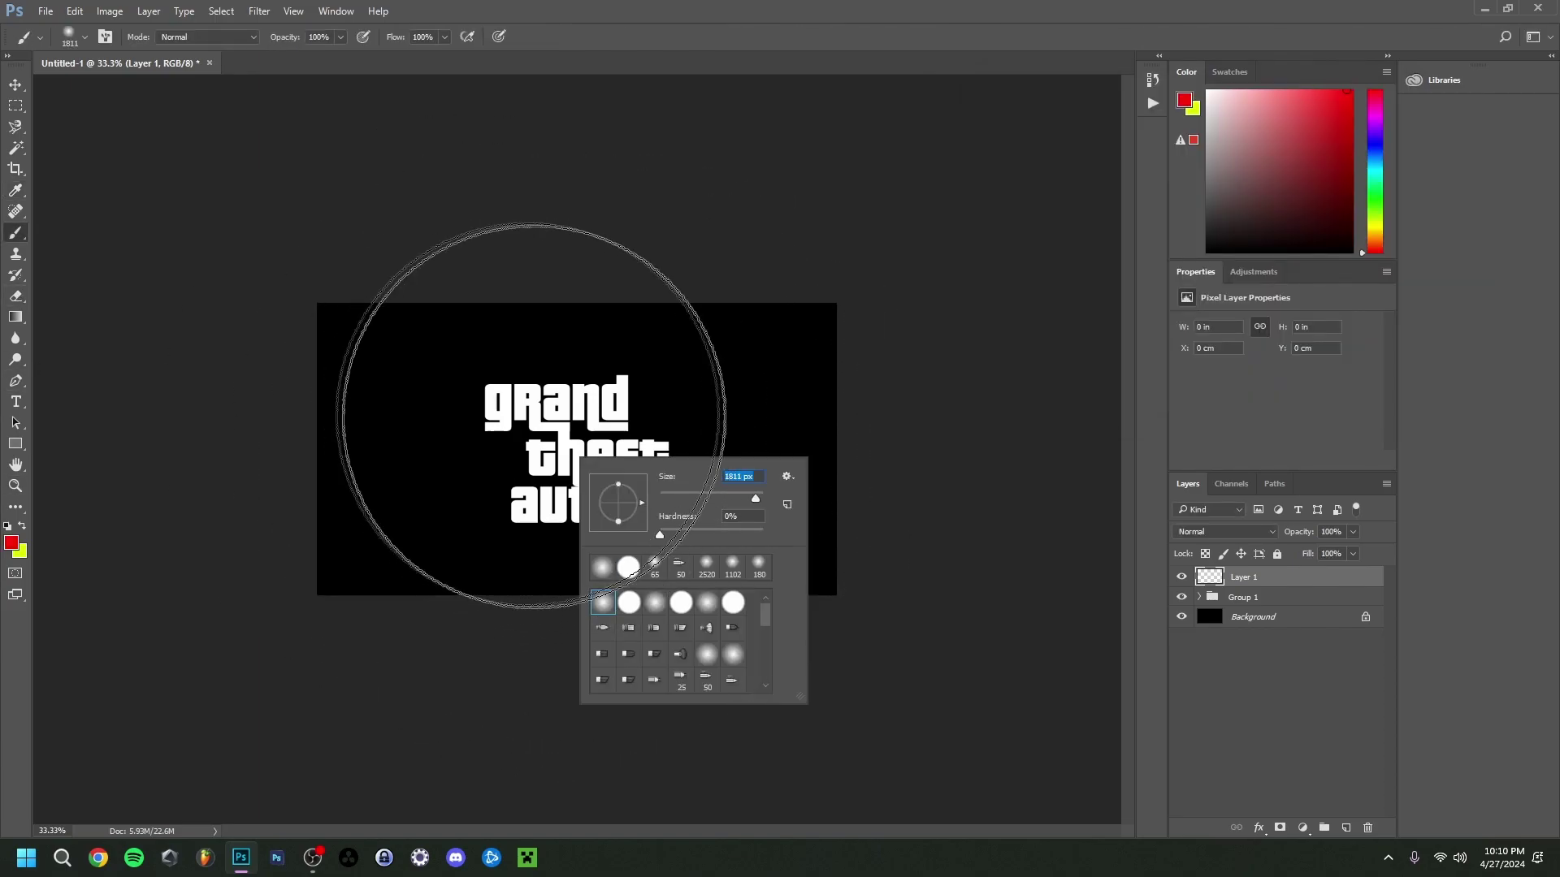
{"action": "type", "text": "2000"}
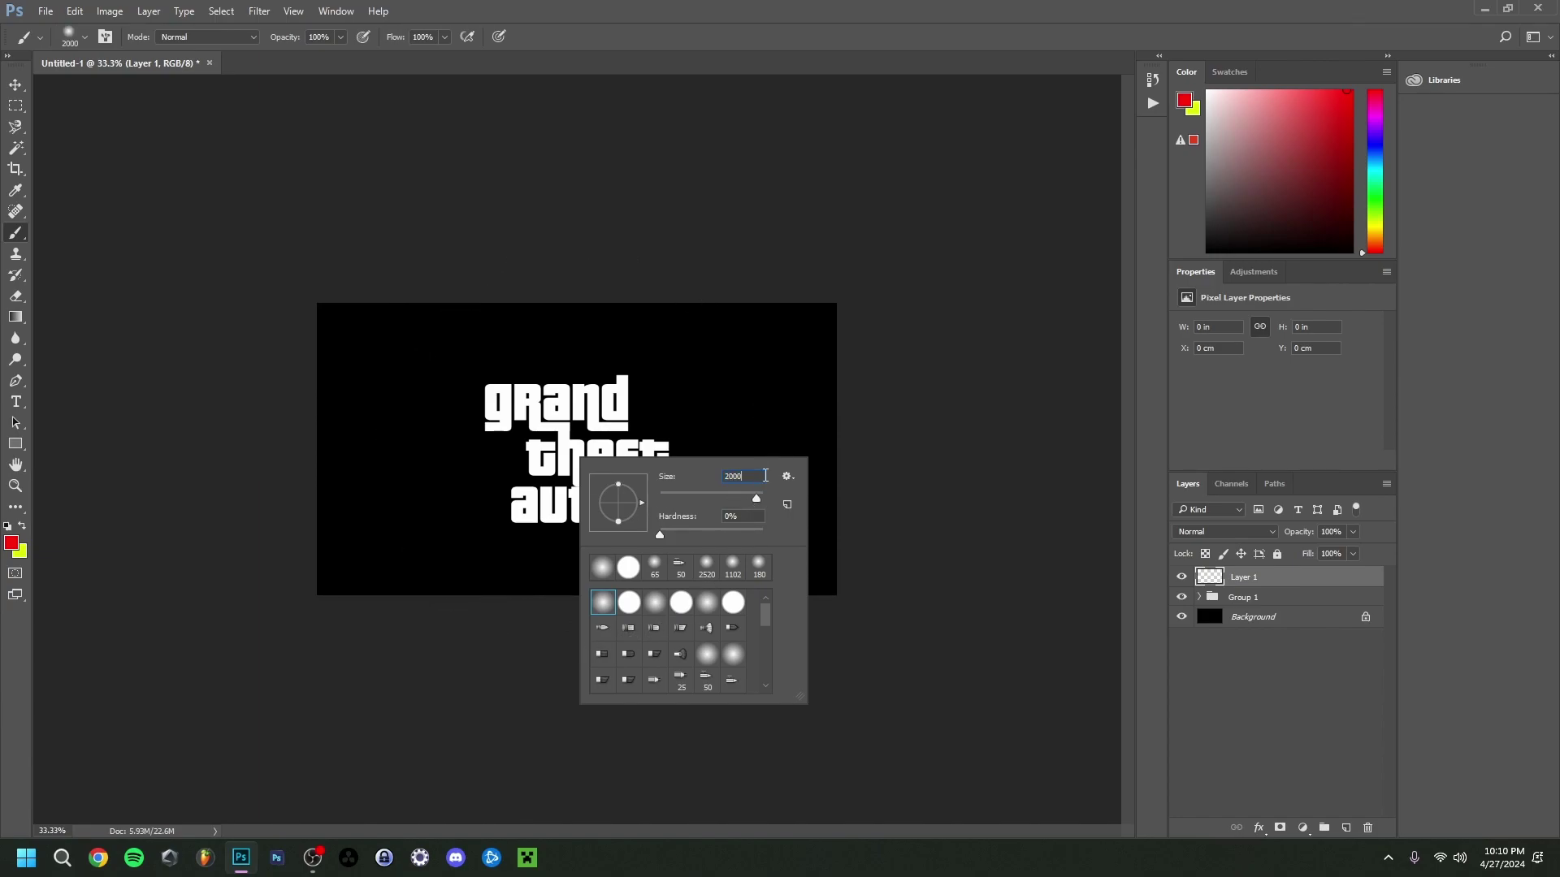
{"action": "key", "text": "Return"}
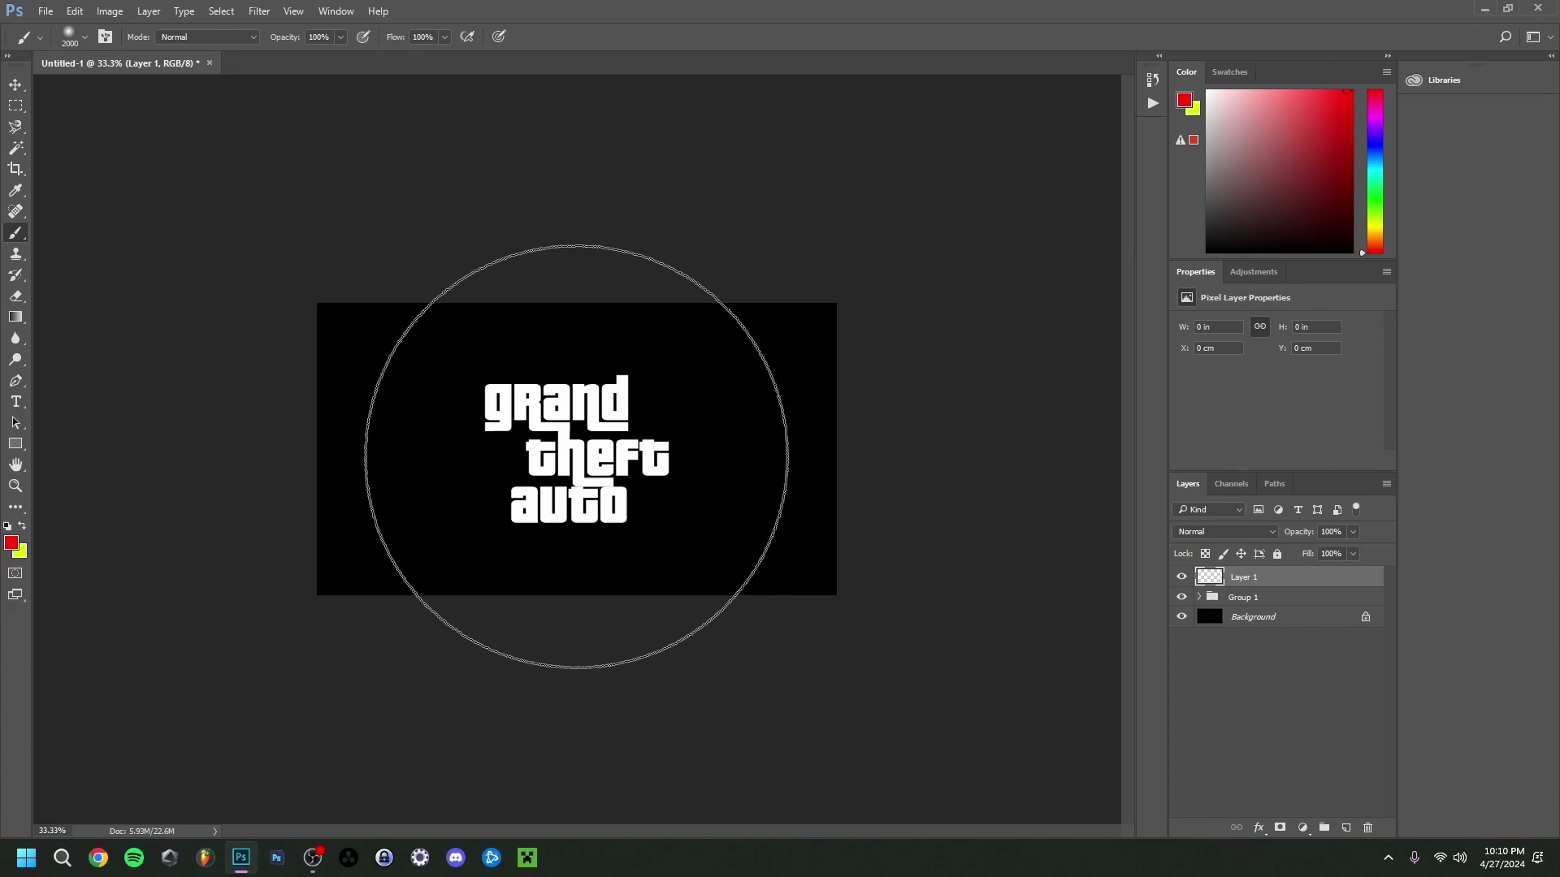
{"action": "left_click", "coordinate": [576, 456]}
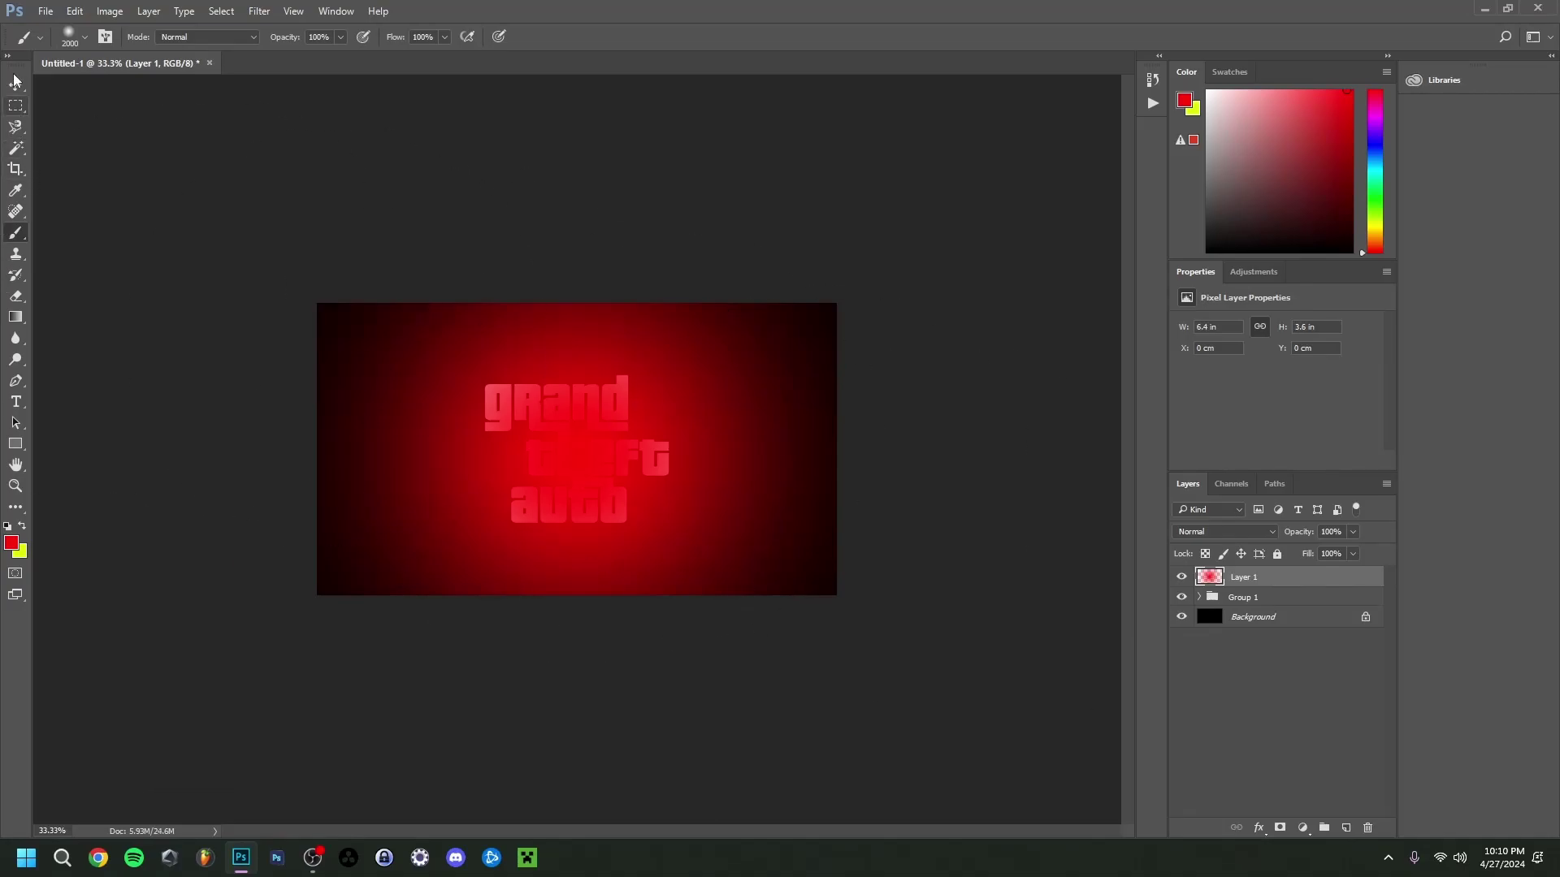
- Drag Group 1 above Layer 1 in the Layers panel, viewing at 50%
{"action": "left_click", "coordinate": [14, 488]}
{"action": "right_click", "coordinate": [621, 447]}
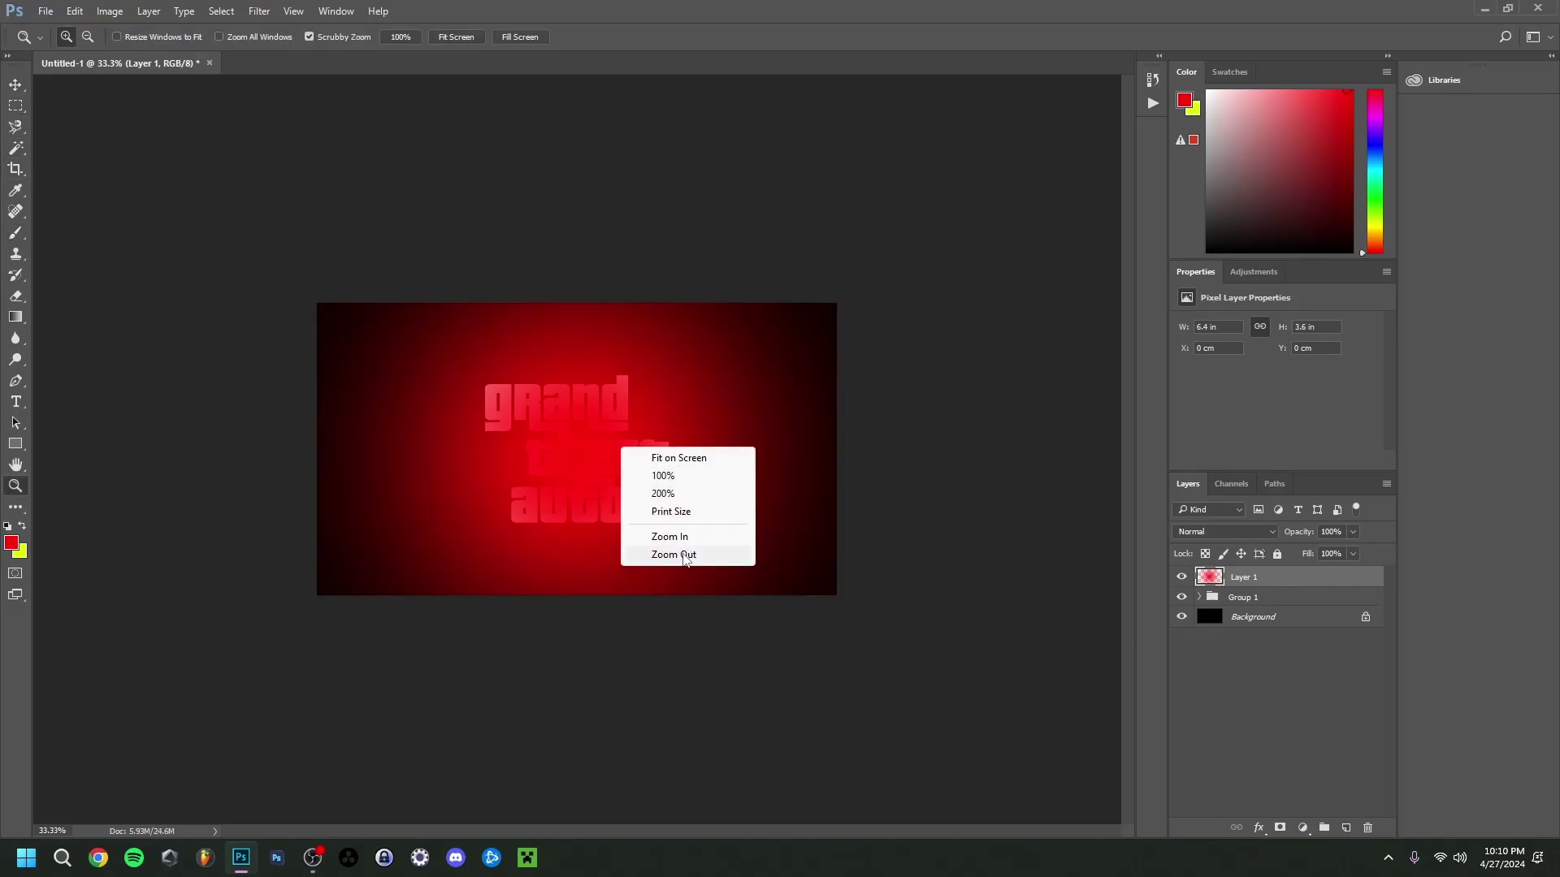
{"action": "left_click", "coordinate": [675, 480]}
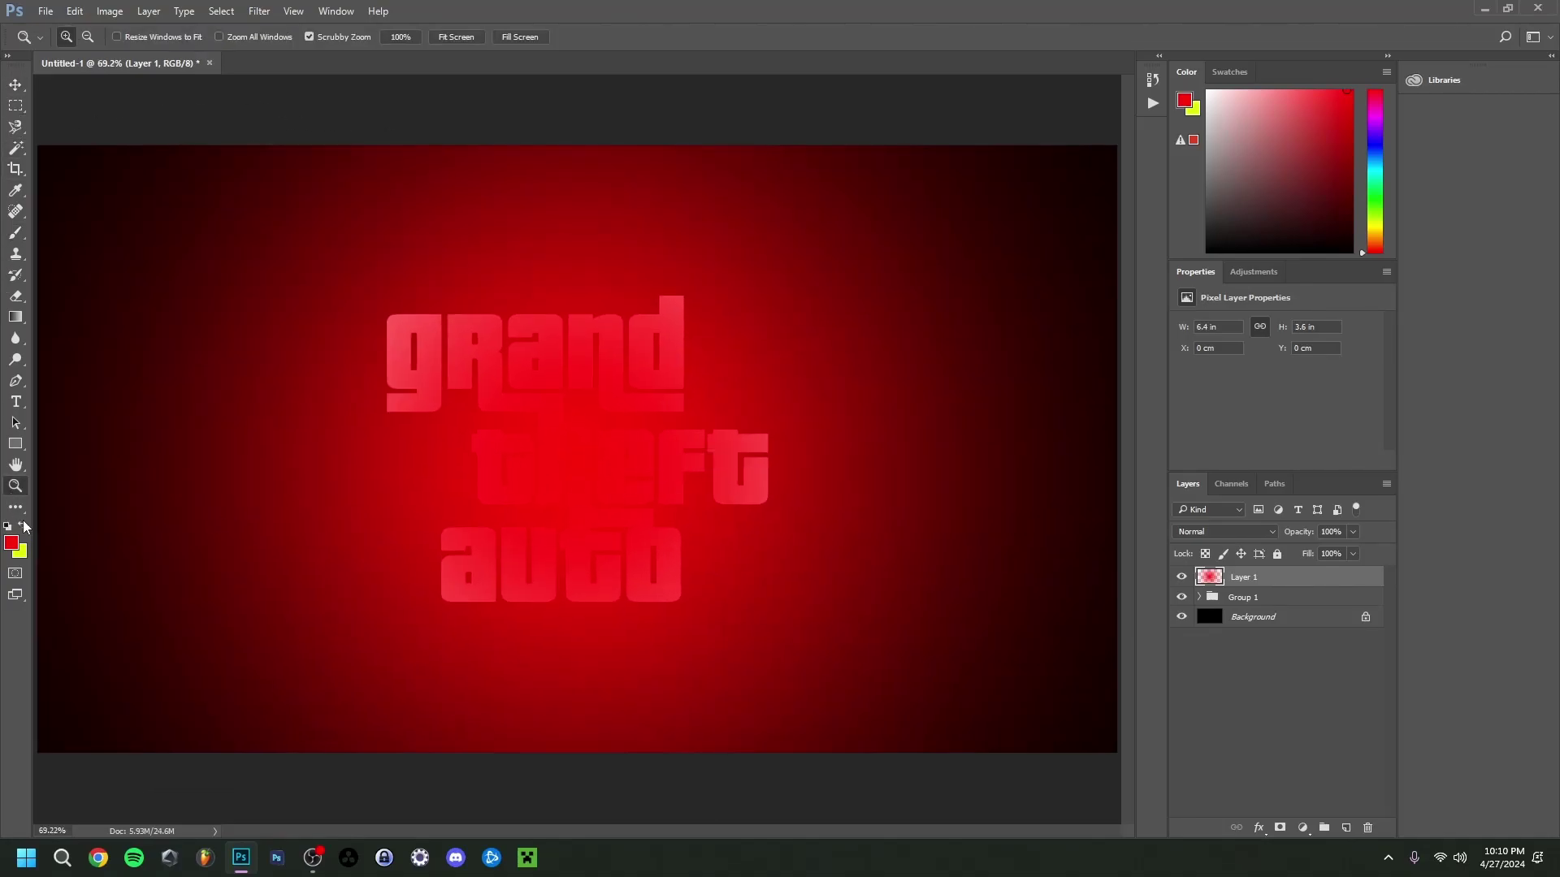
{"action": "key", "text": "ctrl+minus"}
{"action": "key", "text": "ctrl+minus"}
{"action": "key", "text": "v"}
{"action": "left_click_drag", "start_coordinate": [1282, 601], "coordinate": [1269, 572]}
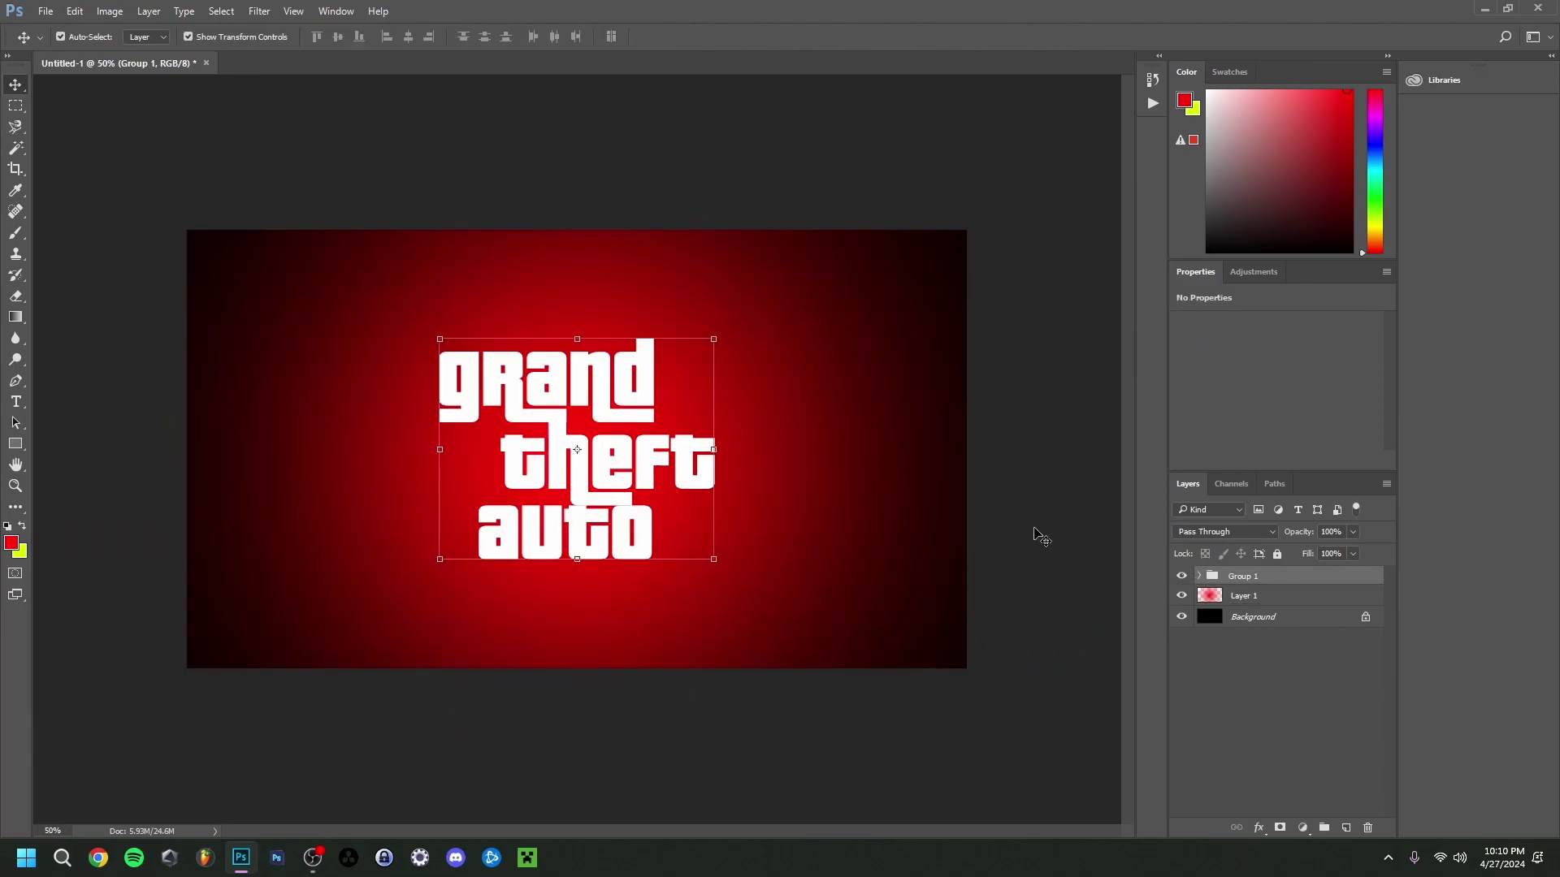
- Give Group 1 a 13 px black Stroke layer style
{"action": "double_click", "coordinate": [1291, 578]}
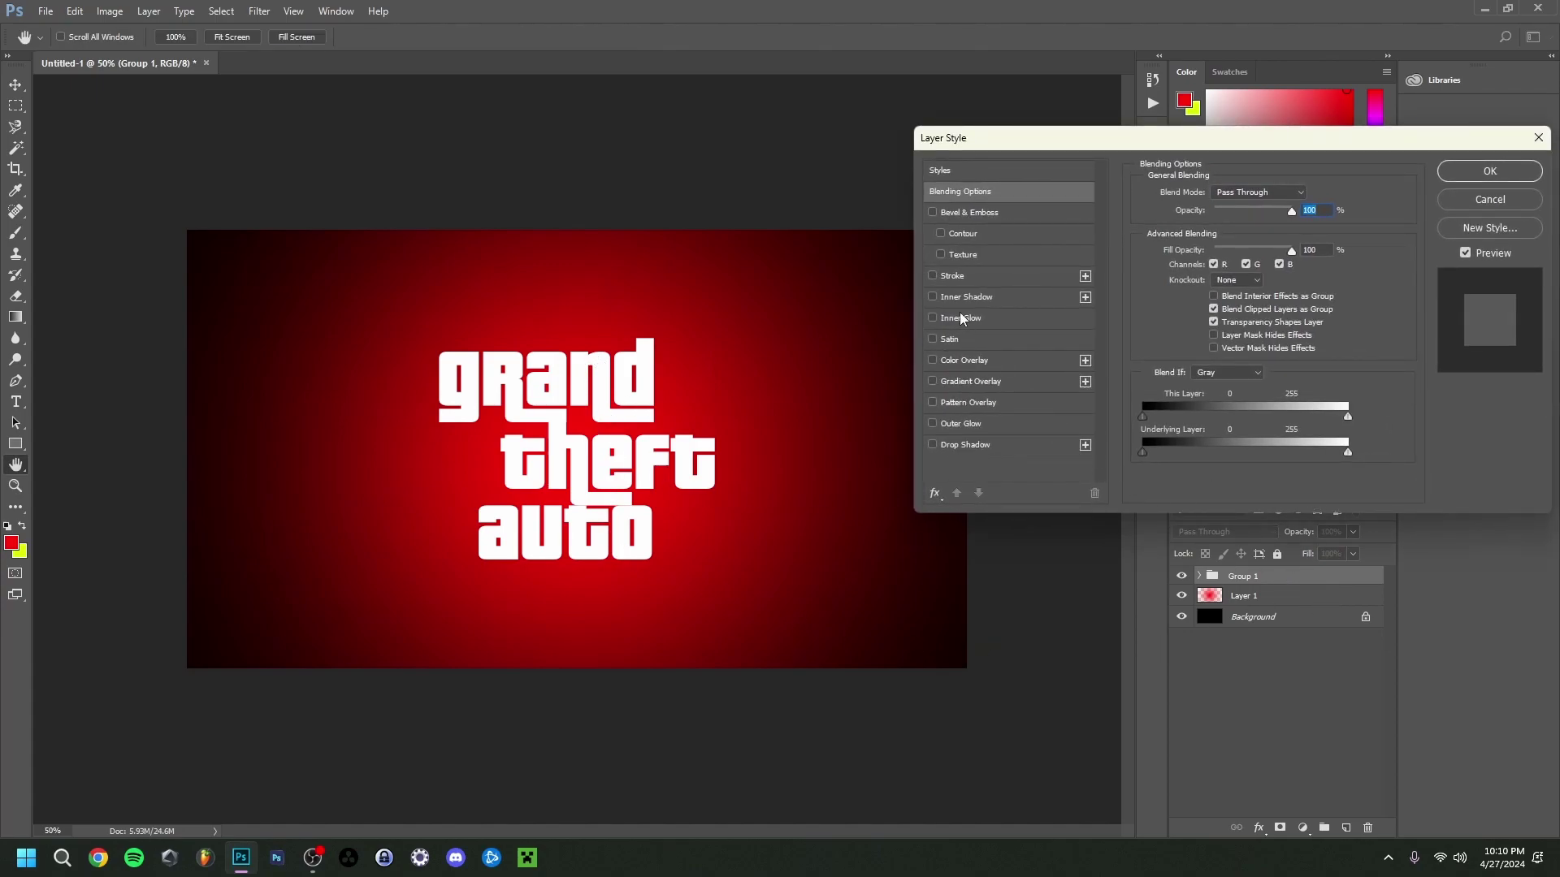
{"action": "left_click", "coordinate": [964, 277]}
{"action": "left_click_drag", "start_coordinate": [1205, 193], "coordinate": [1208, 194]}
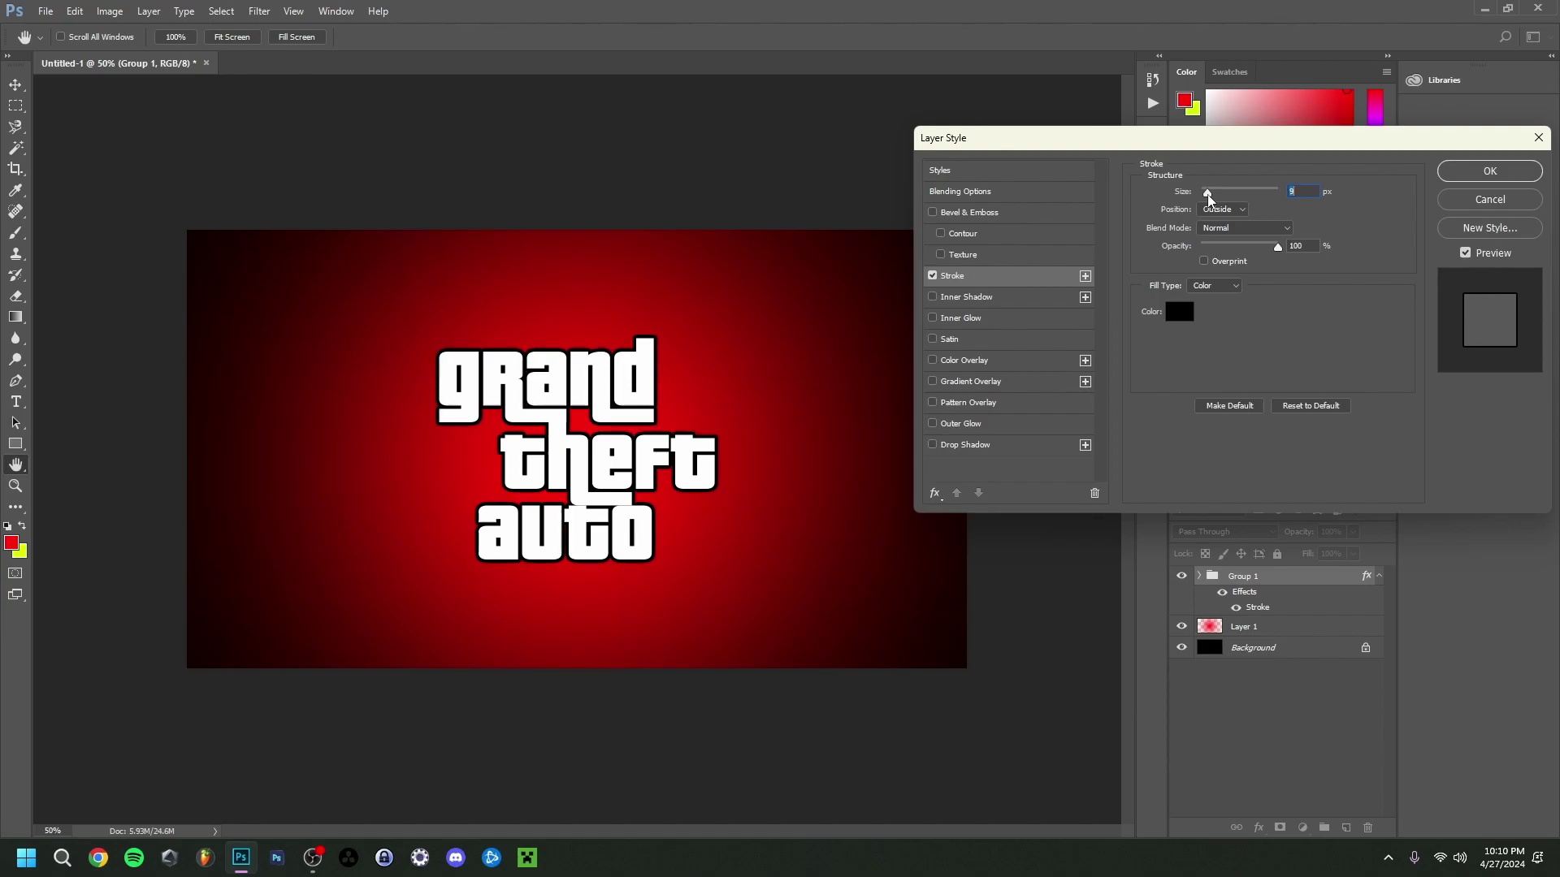
{"action": "key", "text": "Up"}
{"action": "key", "text": "Up"}
{"action": "key", "text": "Up"}
{"action": "key", "text": "Up"}
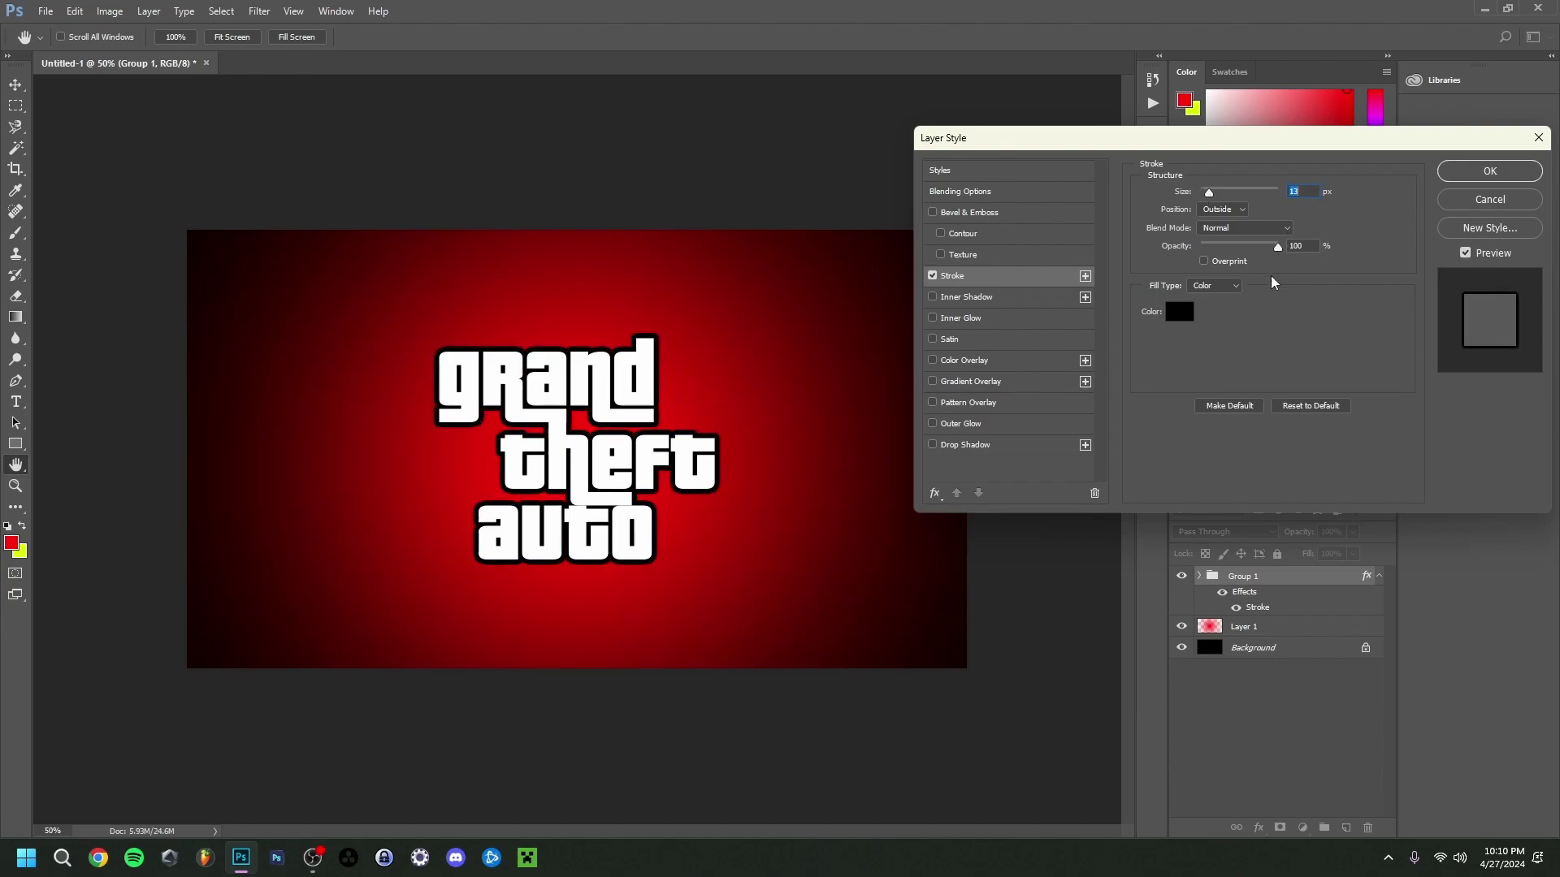
{"action": "key", "text": "Return"}
{"action": "key", "text": "v"}
{"action": "left_click", "coordinate": [1290, 630]}
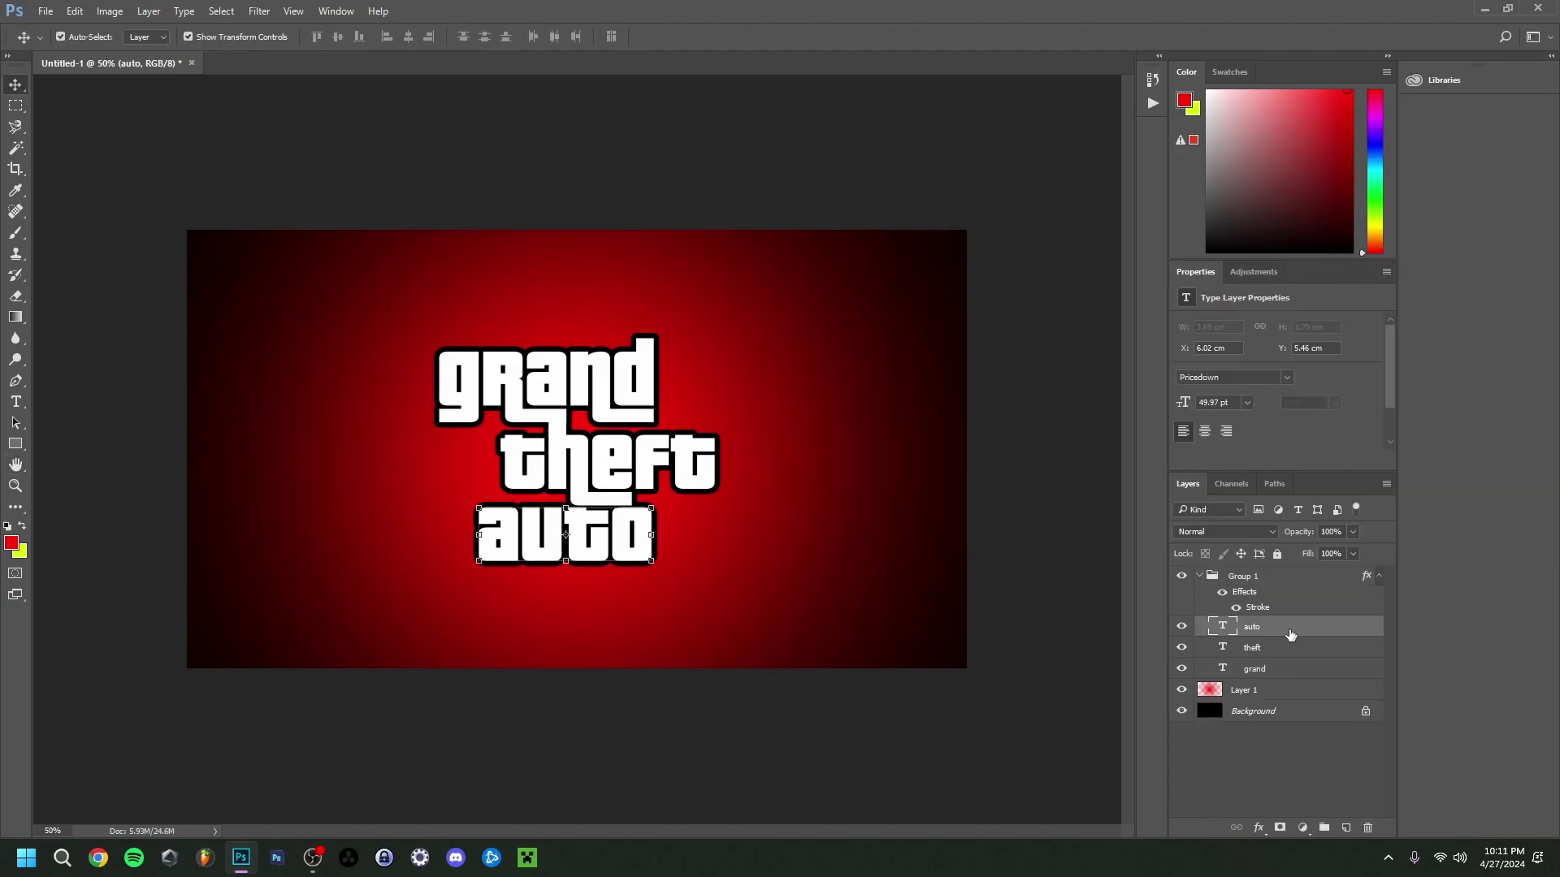
{"action": "left_click", "coordinate": [1074, 454]}
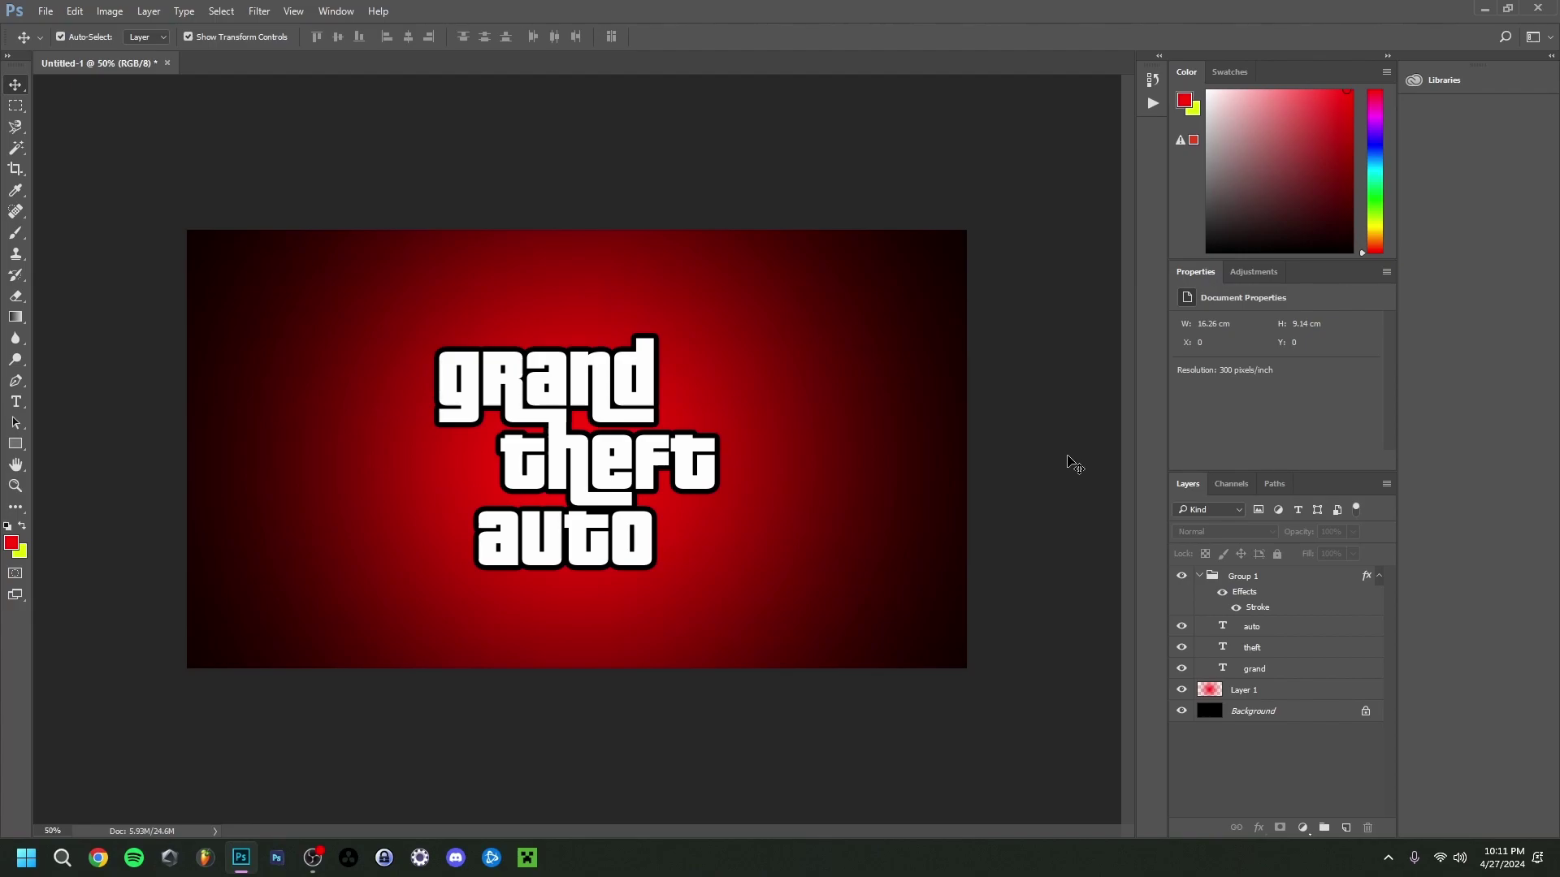
{"action": "key", "text": "alt+period"}
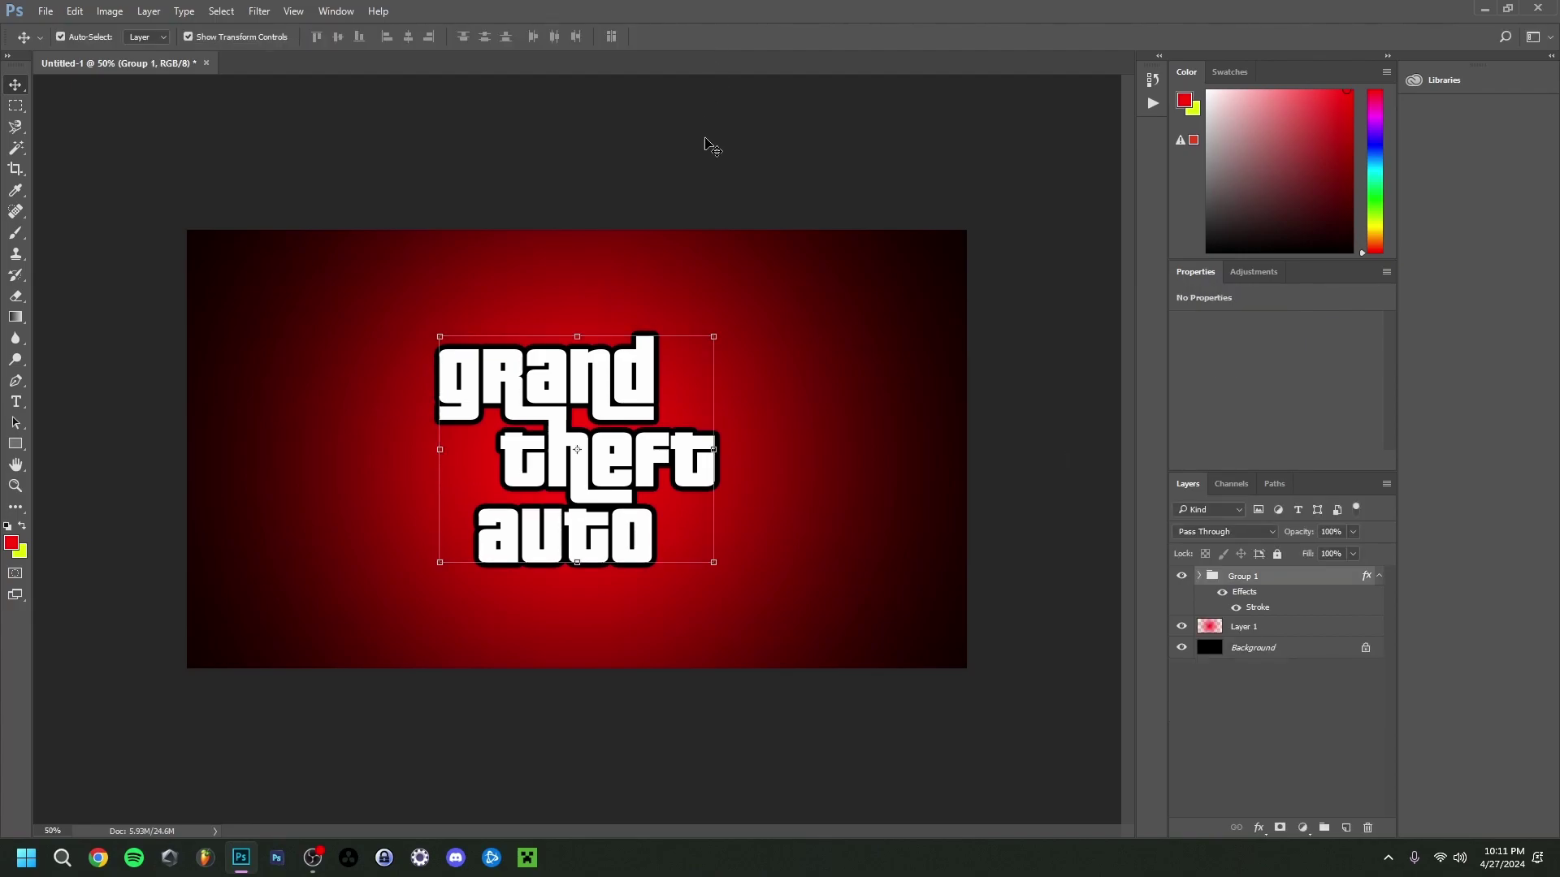
{"action": "left_click", "coordinate": [706, 143]}
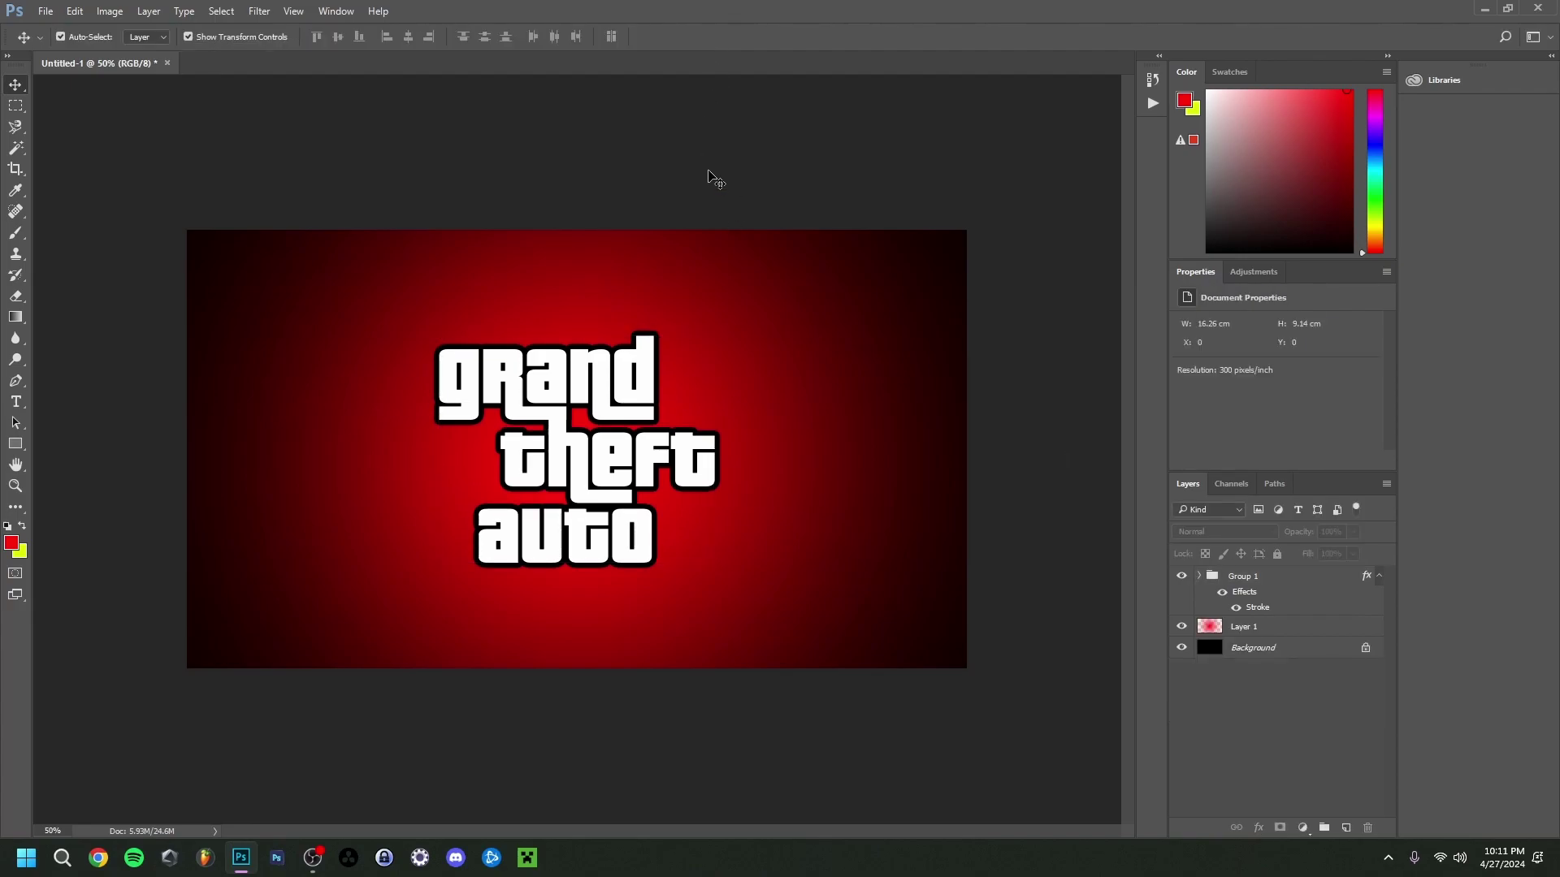